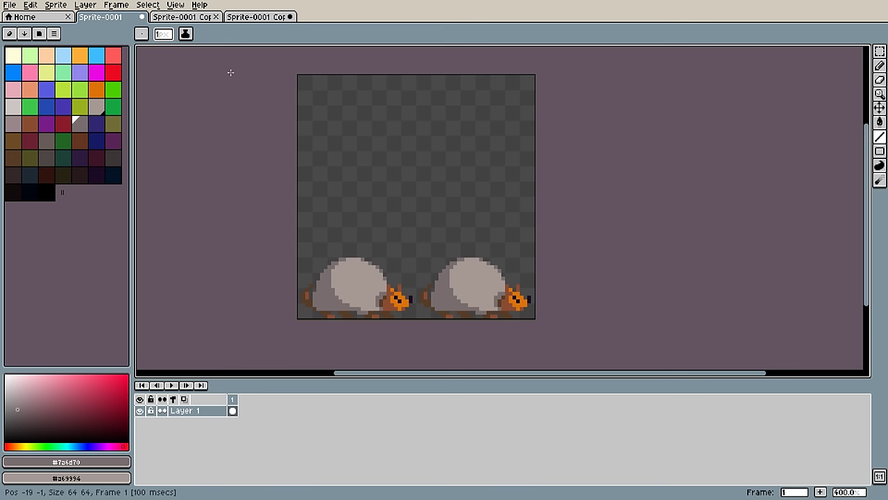
drag(246, 64, 266, 66)
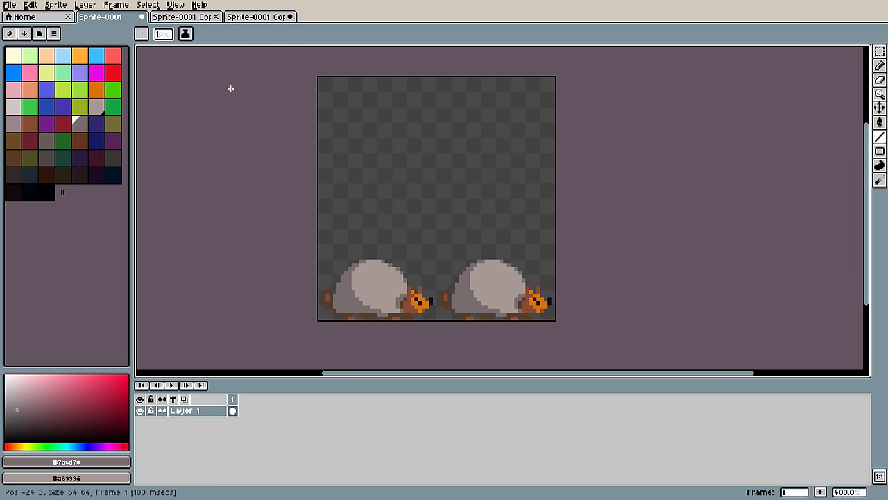
drag(229, 89, 262, 60)
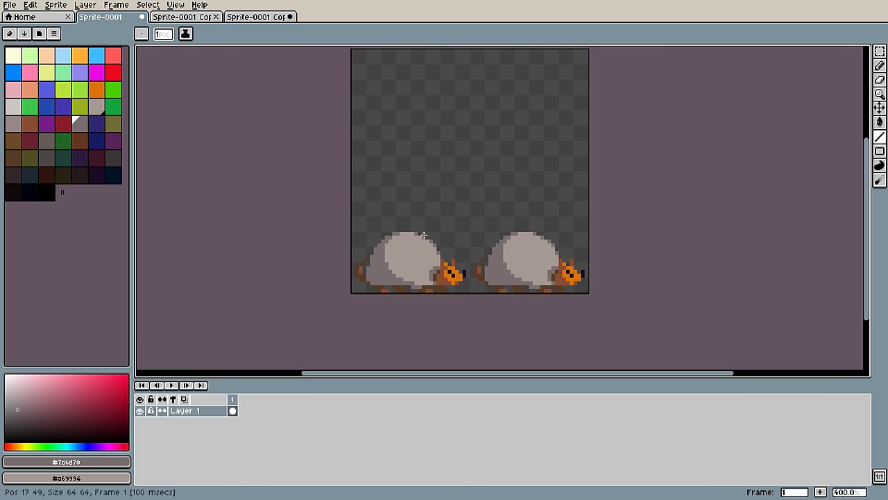
drag(268, 122, 230, 151)
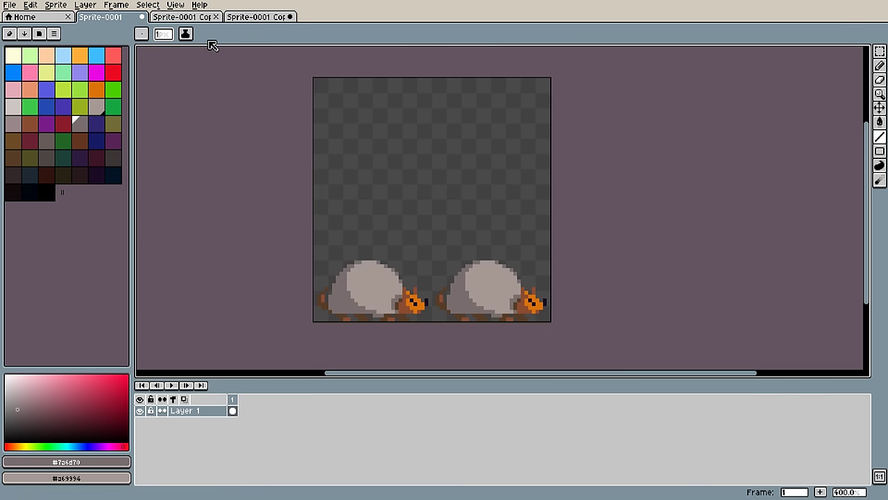
- Switch to the Sprite-0001 Copy 2 sprite and undo all the dithering strokes on the animal's shell
click(198, 16)
click(262, 17)
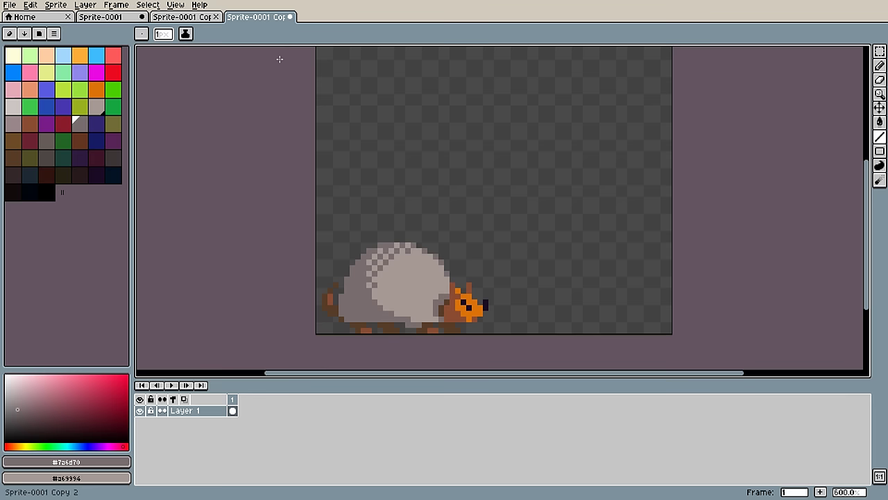
key(ctrl+z)
key(ctrl+z)
key(ctrl+z)
key(ctrl+z)
key(ctrl+z)
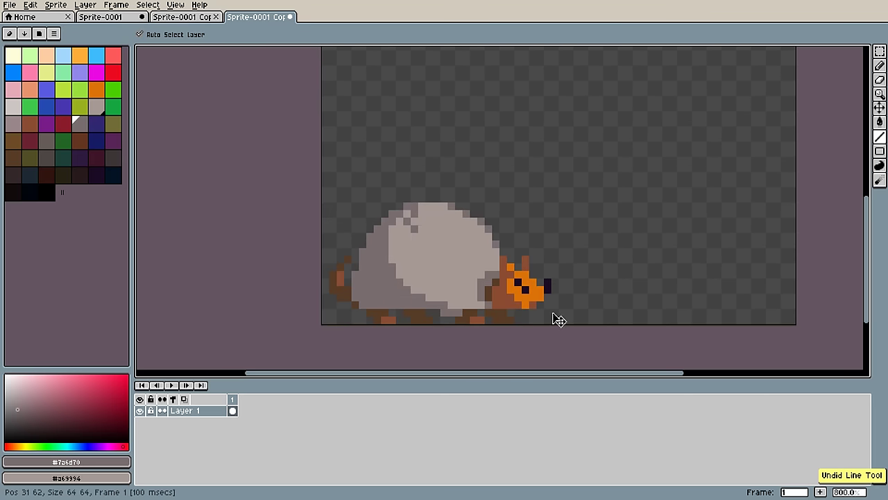
key(ctrl+y)
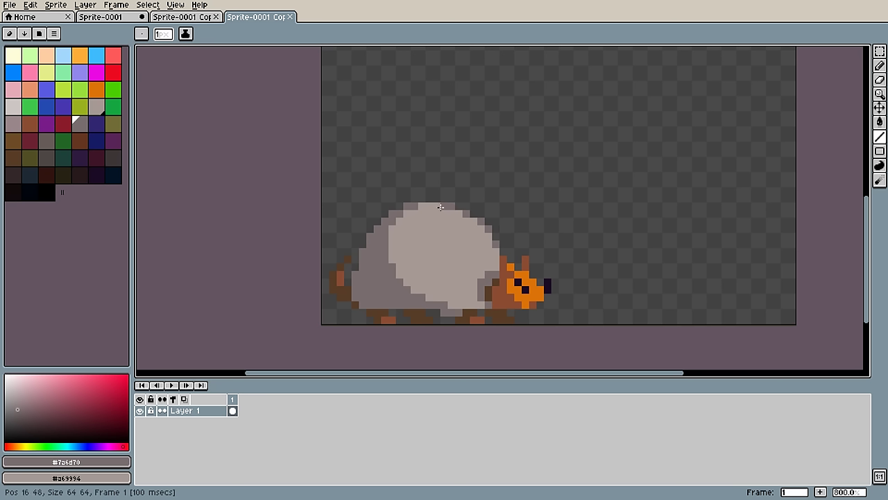
- Redo the shell's dithering line strokes from the upper-left edge across the whole light area
key(ctrl+y)
key(ctrl+y)
key(ctrl+y)
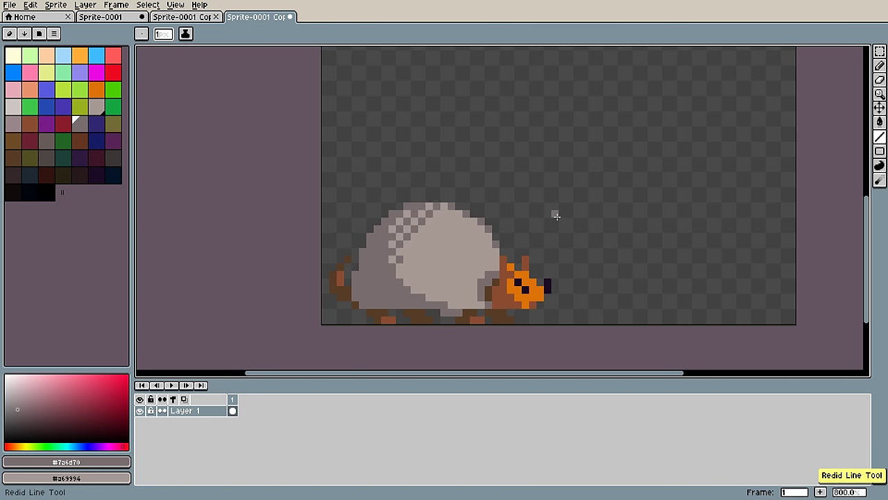
key(ctrl+y)
key(ctrl+y)
- Undo the dithering strokes in the middle of the shell, back to the band along its upper edge
key(v)
key(ctrl+z)
key(ctrl+z)
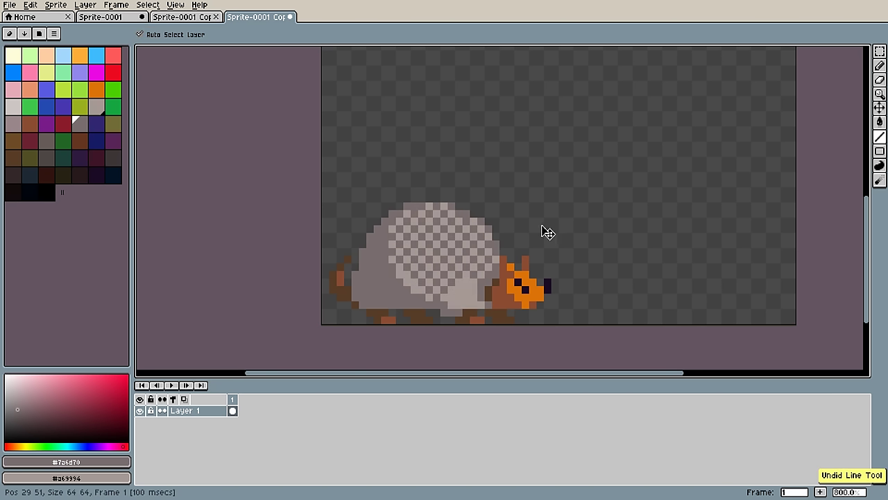
key(ctrl+z)
key(ctrl+z)
key(ctrl+z)
key(ctrl+z)
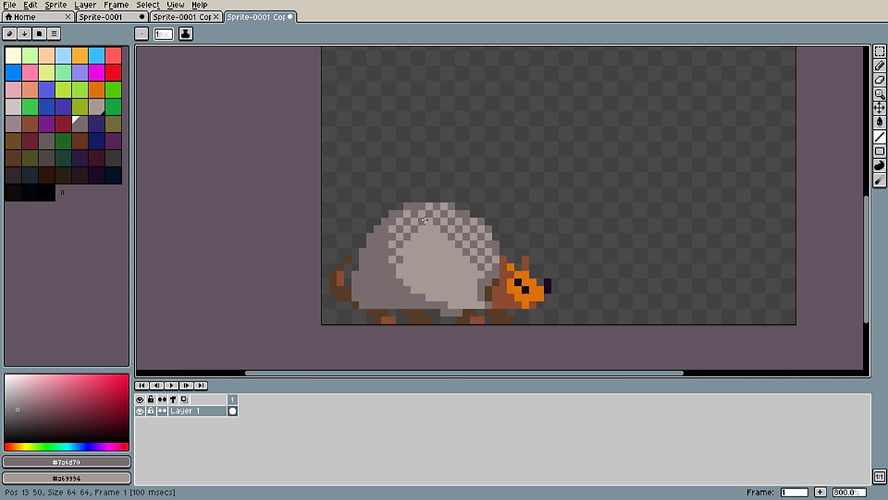
- Undo the dithering band along the shell's upper edge, back to its first few pixels
key(v)
key(ctrl+z)
key(ctrl+z)
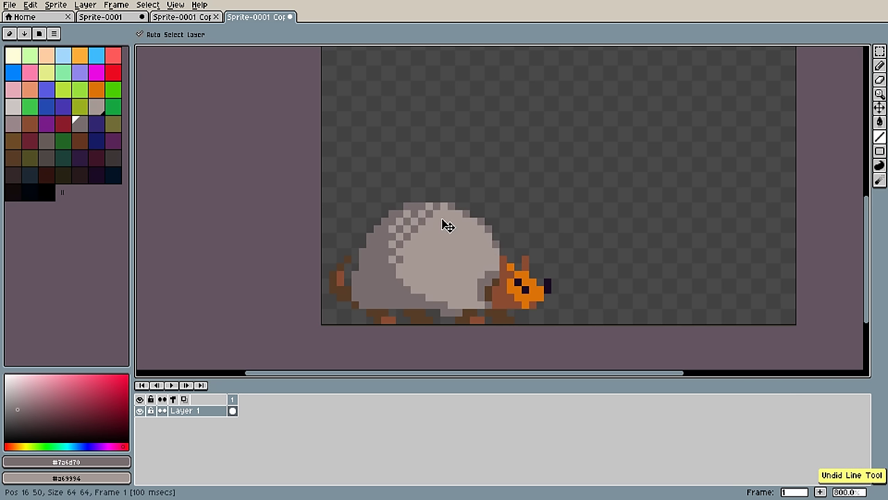
key(ctrl+z)
key(ctrl+z)
key(ctrl+z)
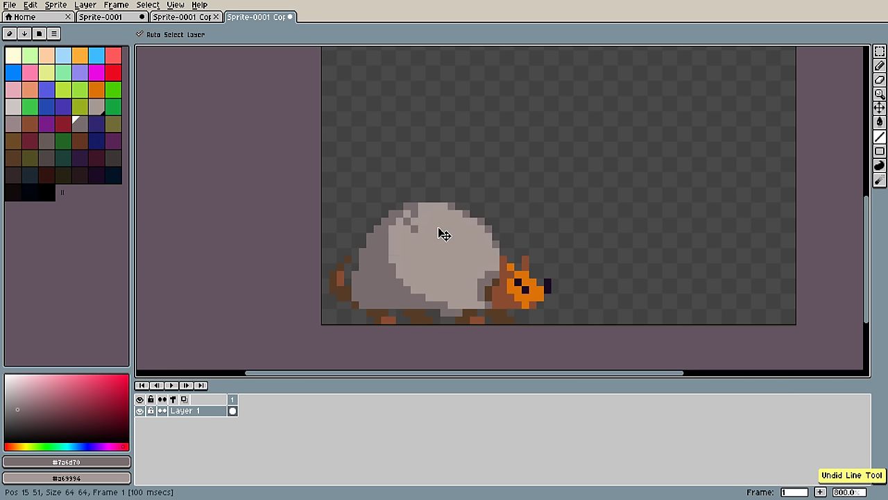
- Redo the dithering line strokes until the checker pattern covers the shell's entire light area
key(b)
scroll(497, 233, down, 2)
key(ctrl+y)
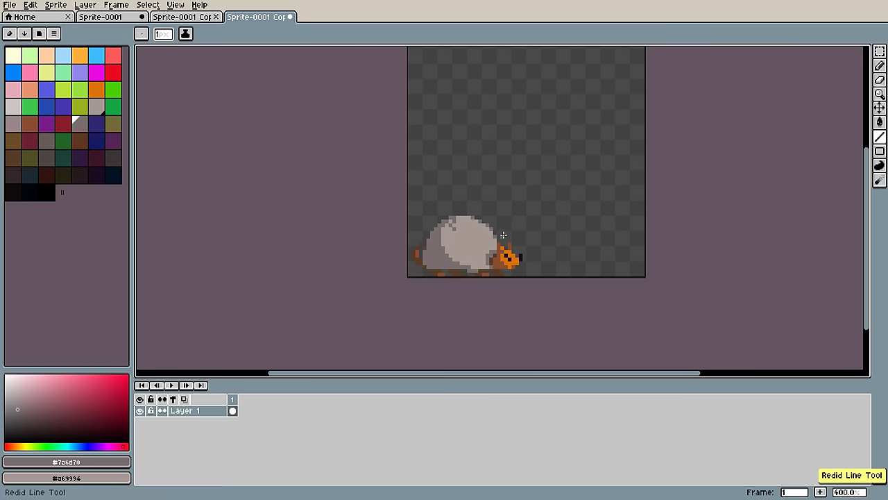
key(ctrl+y)
key(ctrl+y)
key(ctrl+y)
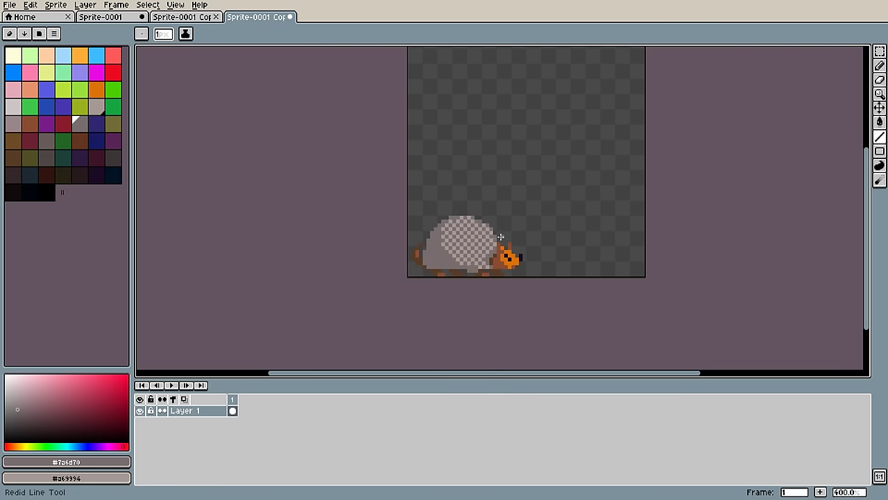
- Undo the full-shell dithering back to the partial band along the shell's upper-left edge and top
scroll(496, 300, down, 3)
scroll(497, 300, up, 2)
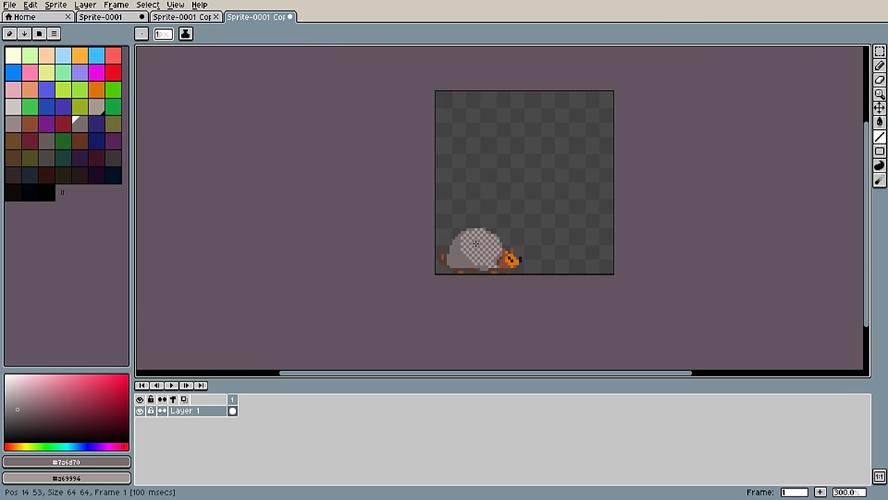
scroll(477, 247, up, 2)
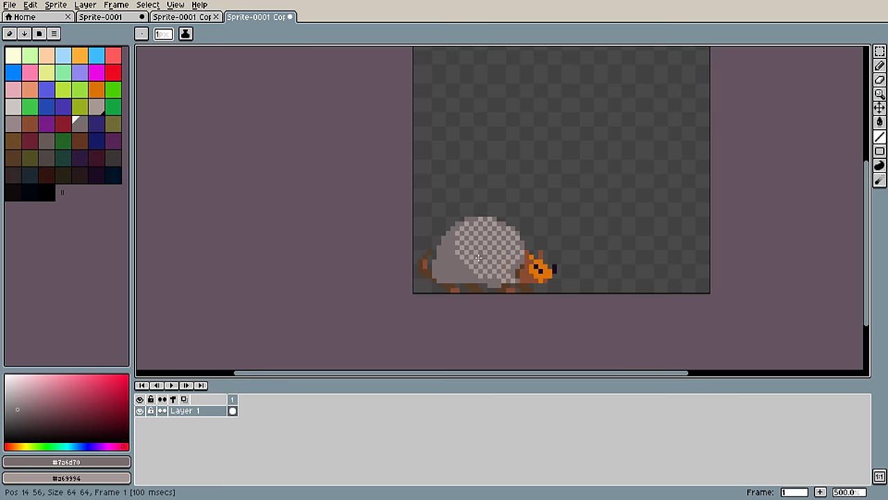
scroll(478, 258, up, 2)
key(ctrl+z)
key(ctrl+z)
key(ctrl+z)
key(ctrl+z)
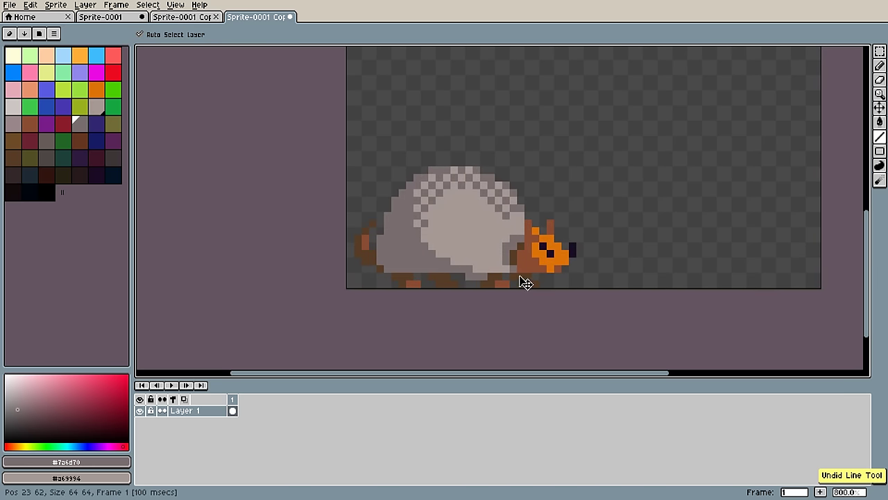
key(ctrl+y)
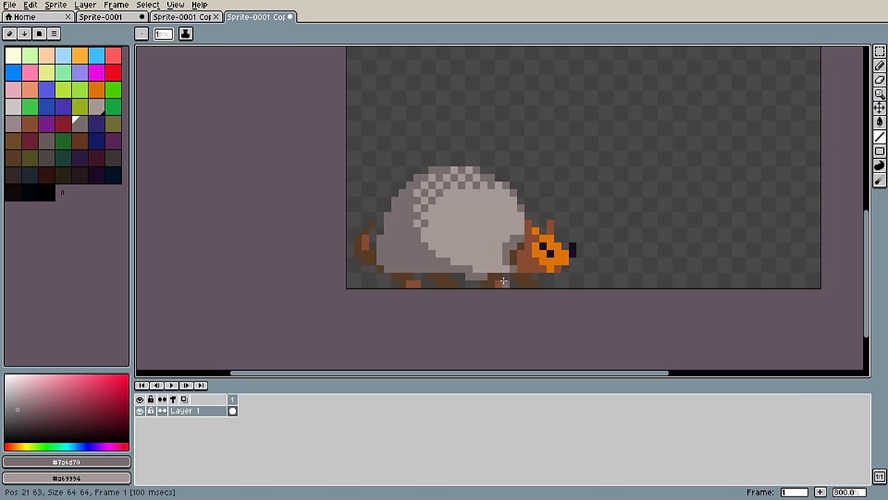
scroll(503, 280, down, 5)
scroll(506, 264, up, 3)
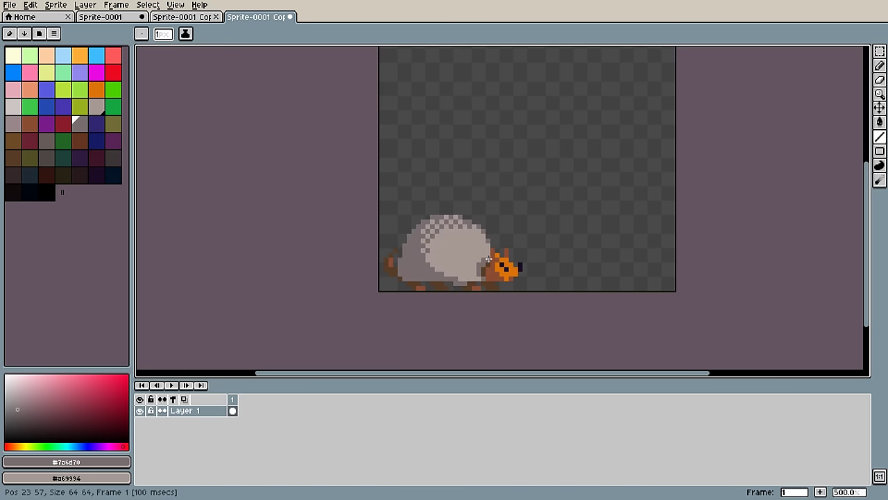
scroll(489, 259, up, 1)
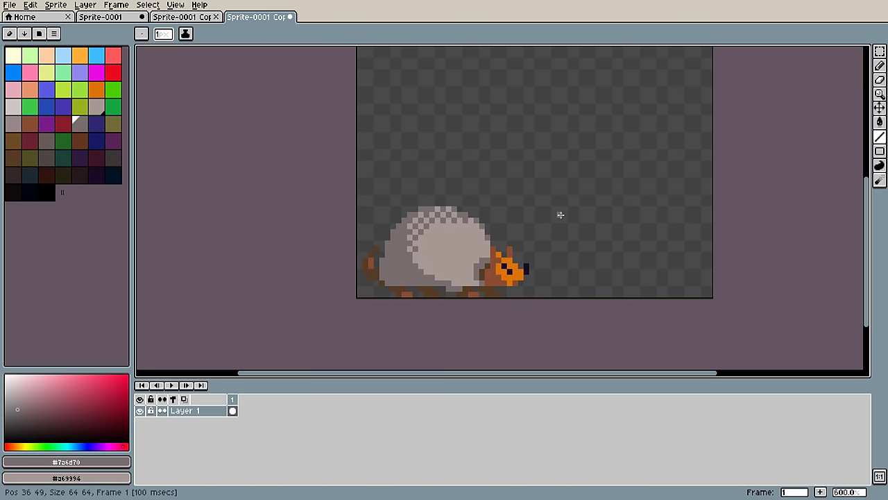
scroll(557, 205, down, 3)
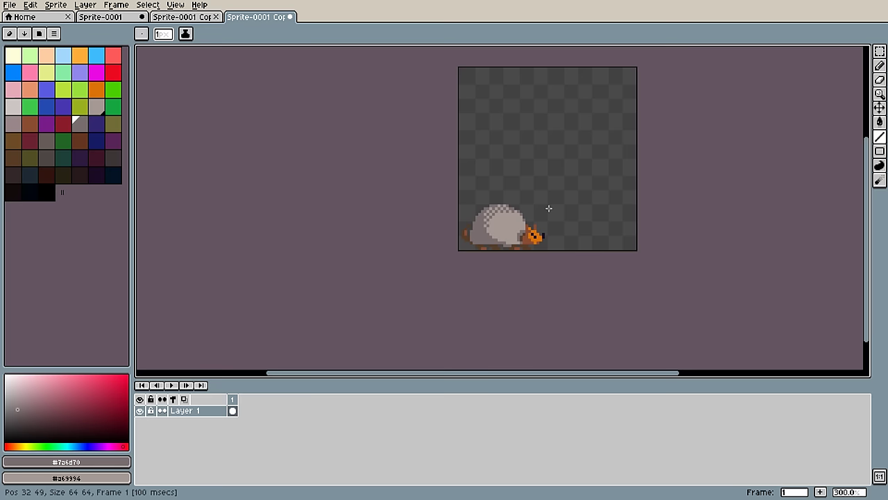
scroll(549, 208, up, 2)
- Switch to the Sprite-0001 sprite and redo the pencil texture strokes on the front of the left animal's shell
click(122, 19)
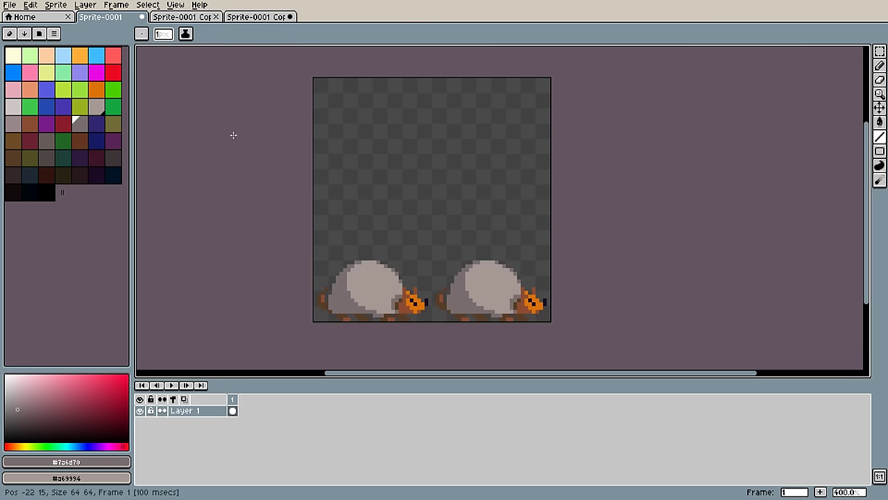
drag(327, 248, 369, 196)
scroll(376, 229, up, 1)
scroll(367, 239, up, 1)
key(ctrl+y)
key(ctrl+y)
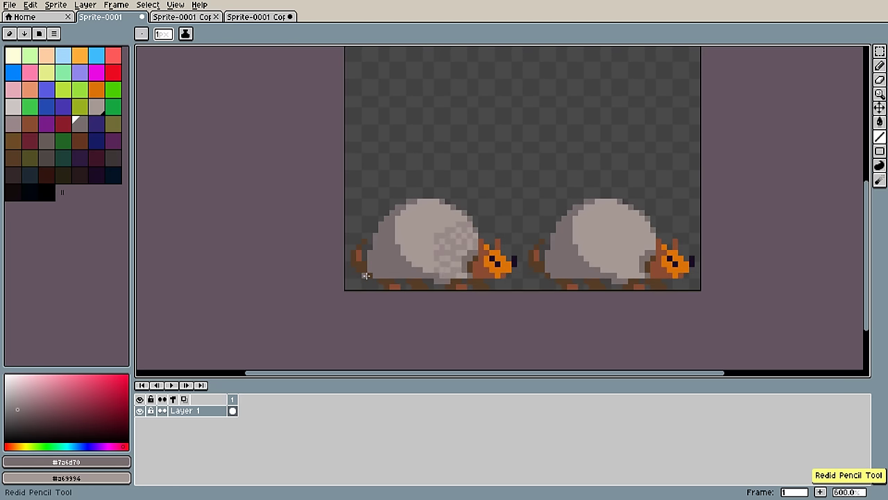
- Redo the pencil strokes that spread the mottled texture over the top and centre of the left animal's light shell area
scroll(463, 245, up, 4)
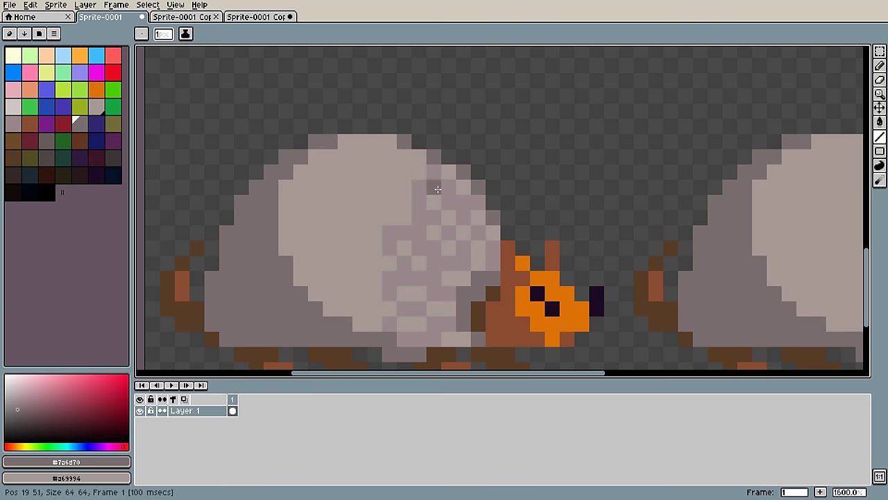
key(ctrl+y)
key(ctrl+y)
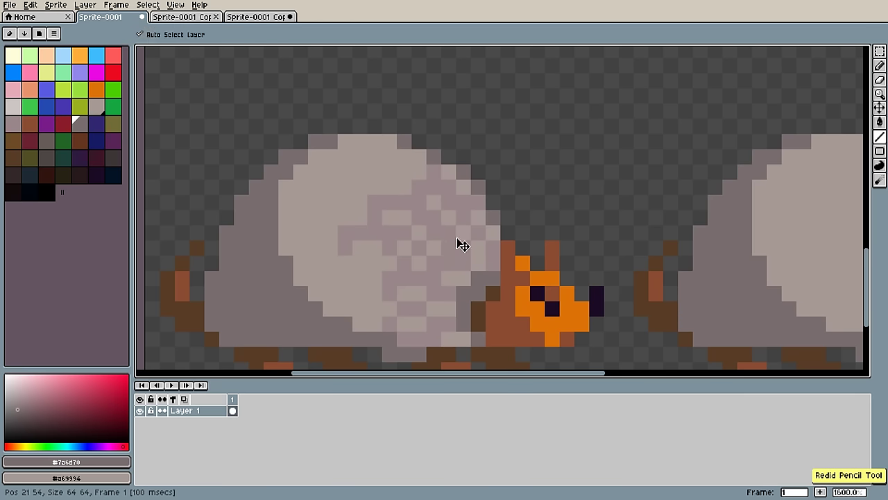
key(ctrl+y)
key(ctrl+y)
key(ctrl+y)
key(ctrl+y)
key(ctrl+y)
key(ctrl+y)
key(ctrl+y)
key(ctrl+y)
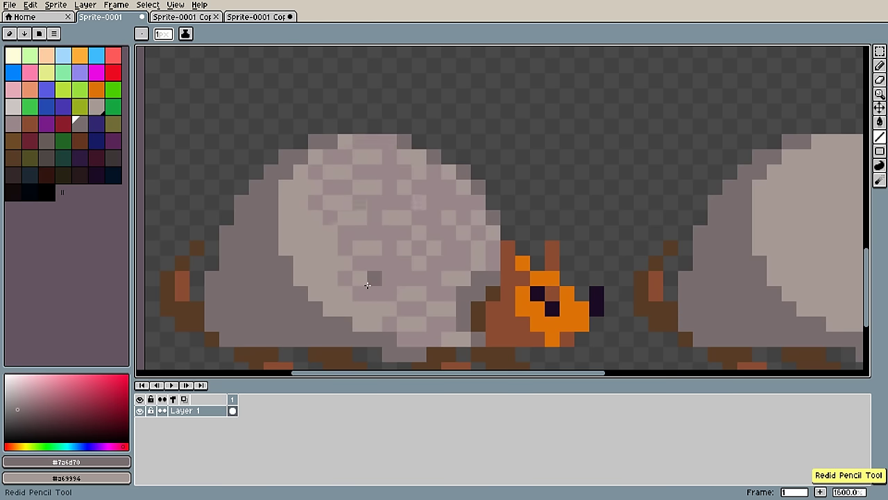
- Redo the pencil strokes completing the left animal's light texture and adding dark texture to its shaded back
key(ctrl+y)
key(ctrl+y)
key(ctrl+y)
key(ctrl+y)
key(ctrl+y)
key(ctrl+y)
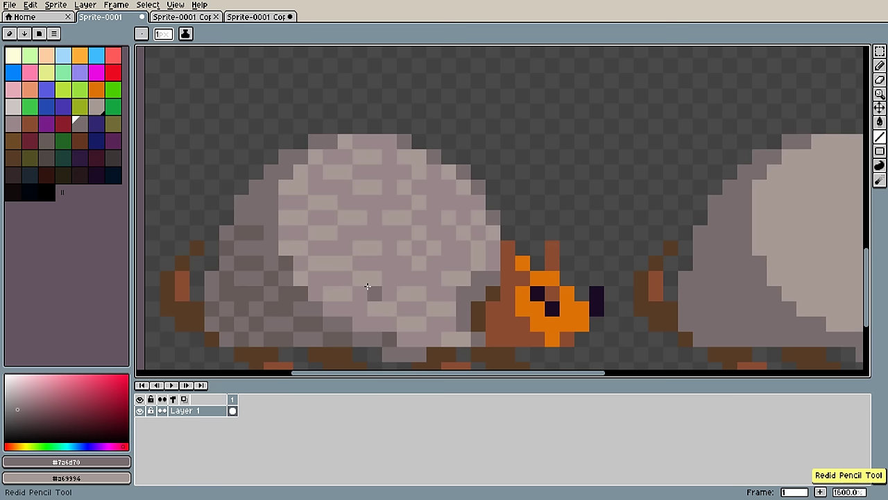
- Undo the latest pencil highlight strokes on the right animal's shell
scroll(371, 287, down, 7)
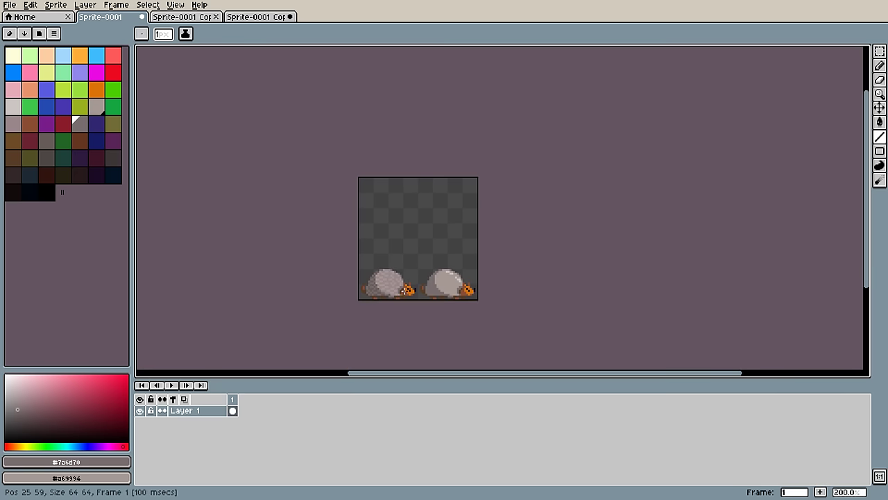
key(ctrl+z)
scroll(387, 304, down, 1)
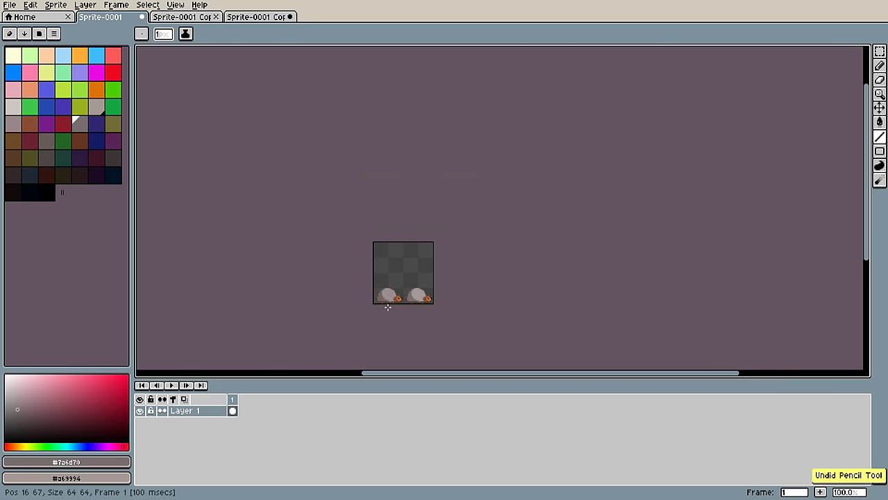
scroll(386, 309, up, 1)
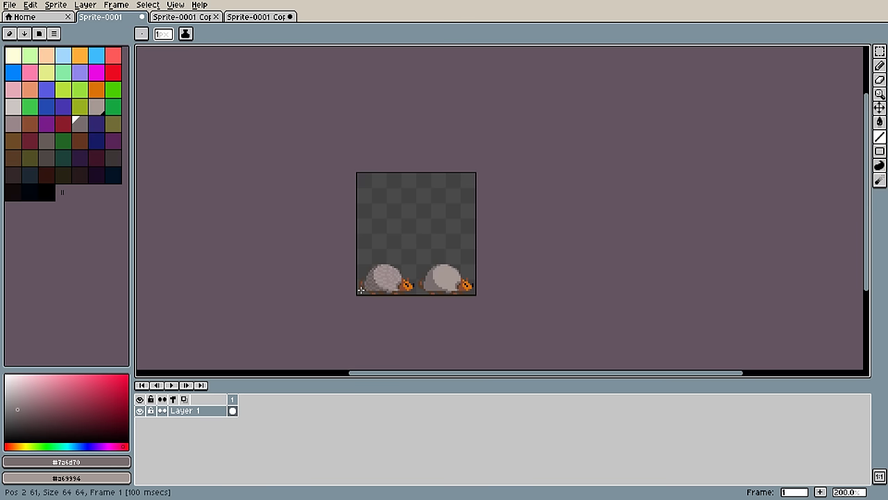
- Redo the light highlight strokes on the upper front part of the right animal's shell
scroll(326, 294, up, 4)
key(ctrl+y)
key(ctrl+y)
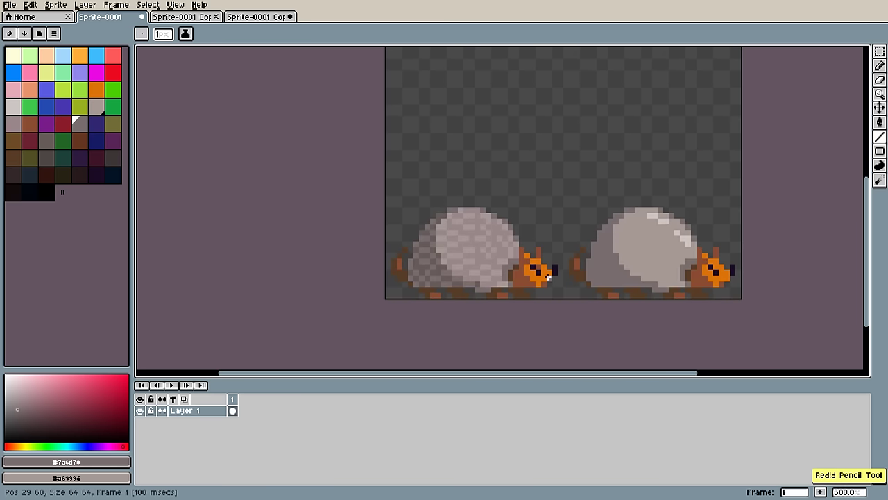
drag(623, 231, 497, 231)
scroll(455, 228, up, 1)
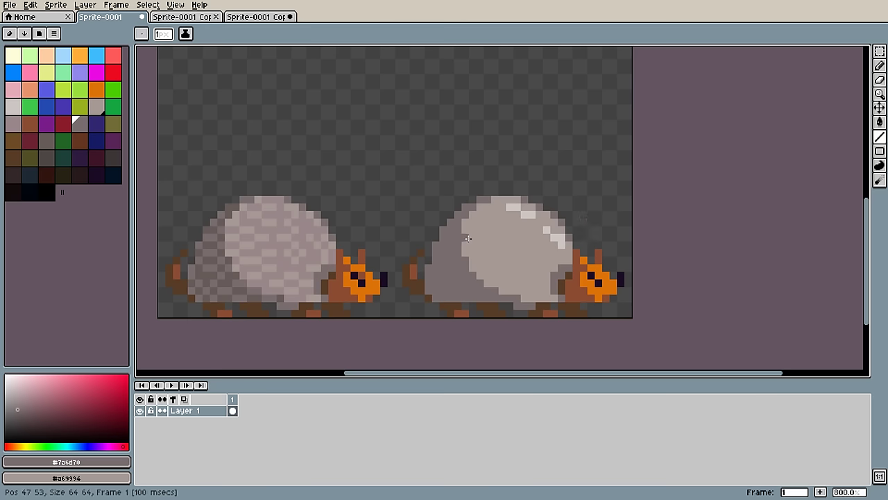
key(v)
key(ctrl+y)
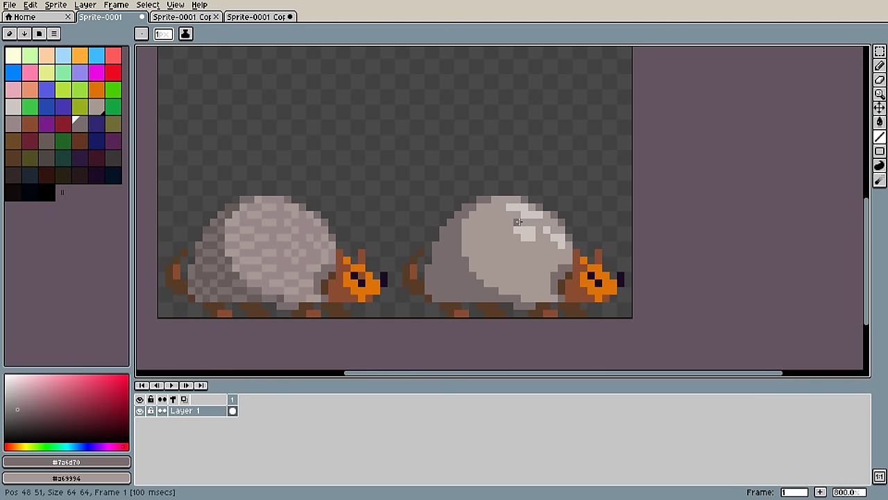
key(ctrl+y)
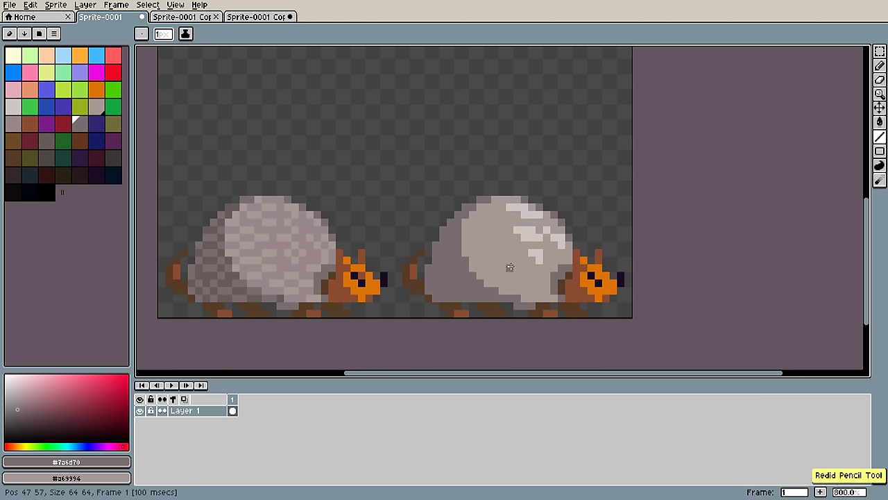
- Redo the highlight at the top of the right animal's shell and the jagged dark strokes along its shadow edge
key(v)
key(b)
key(ctrl+y)
key(ctrl+y)
key(ctrl+y)
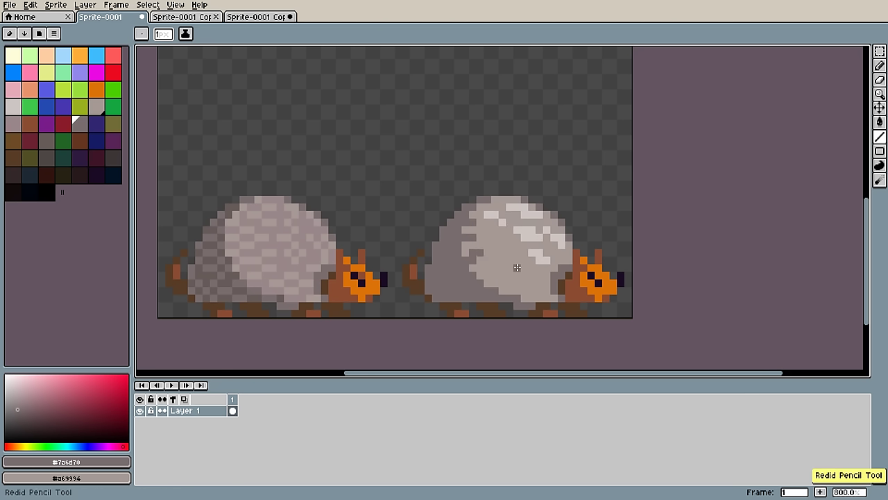
key(v)
key(b)
key(ctrl+y)
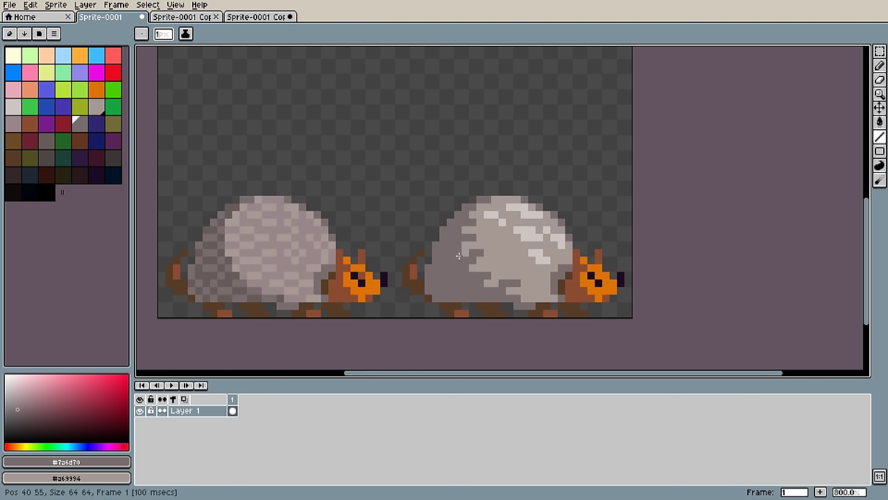
- Redo the pencil strokes adding light flecks across the right animal's shaded back and more highlights on its lower front shell
key(ctrl+y)
key(ctrl+y)
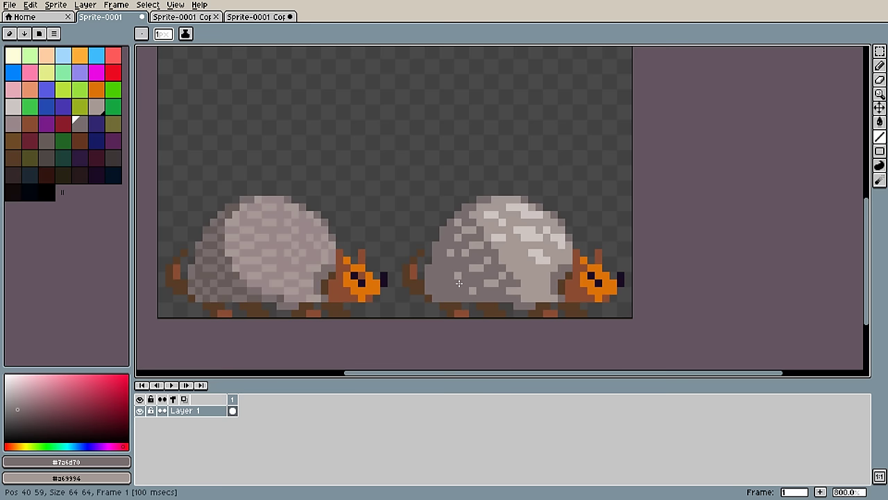
key(ctrl+y)
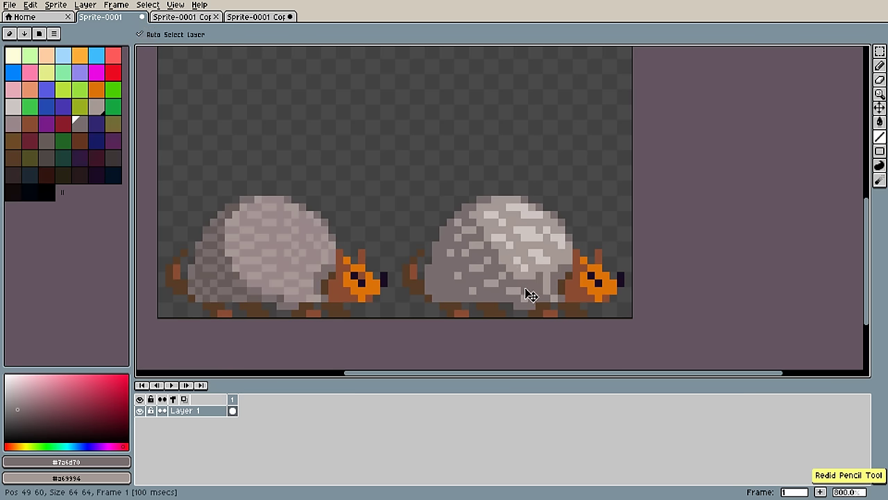
scroll(541, 229, down, 4)
scroll(545, 229, up, 2)
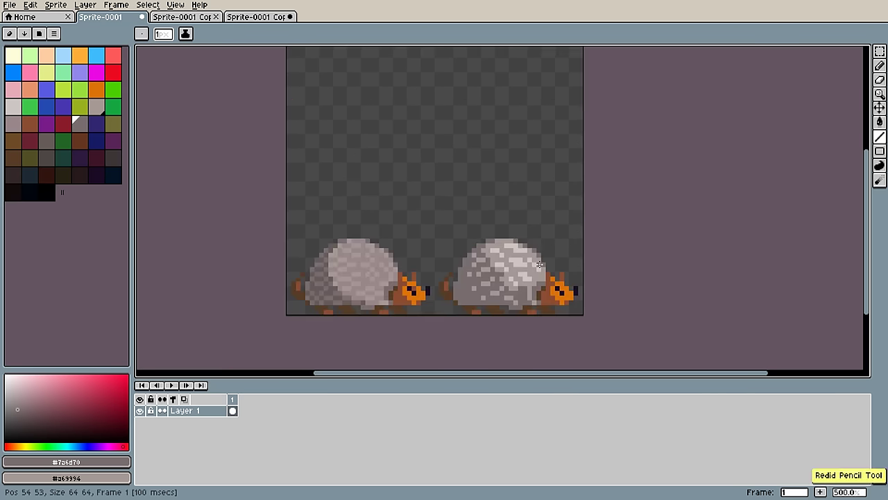
scroll(507, 282, up, 2)
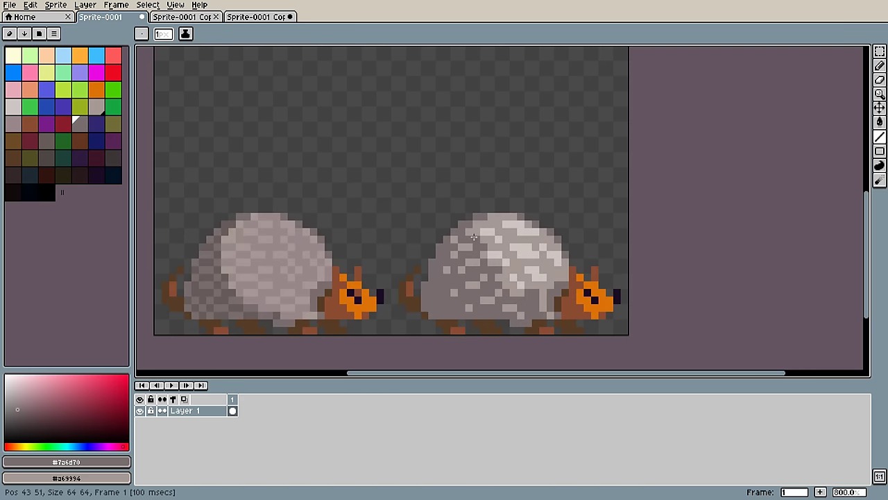
- Redo the light and dark strokes near the top of the right animal's shell and the dithered highlight pixels on the left animal's shell
key(ctrl+y)
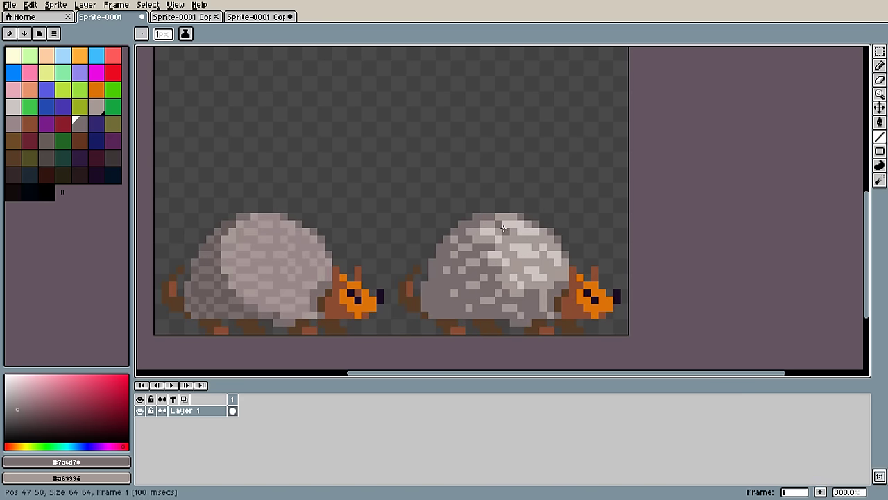
key(ctrl+y)
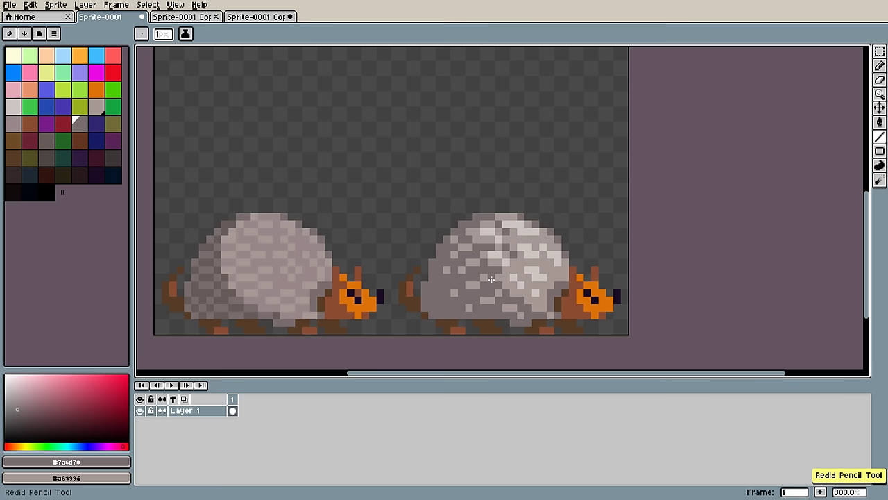
scroll(493, 279, down, 5)
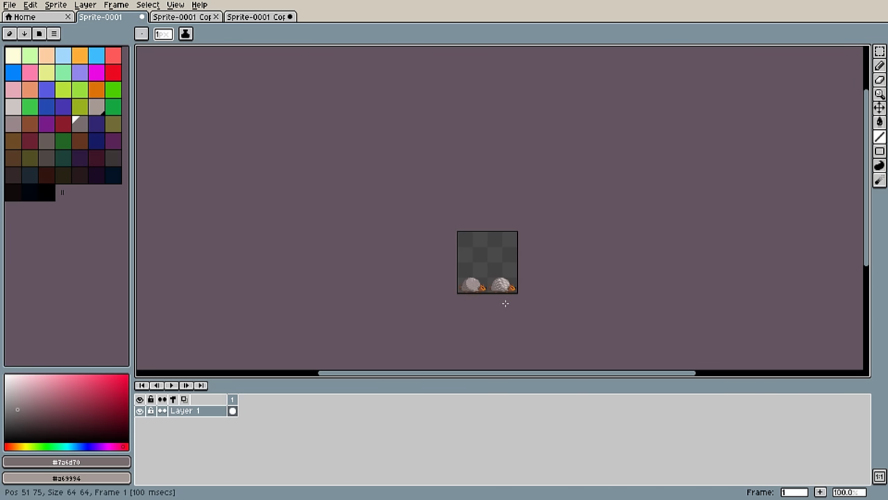
key(ctrl+y)
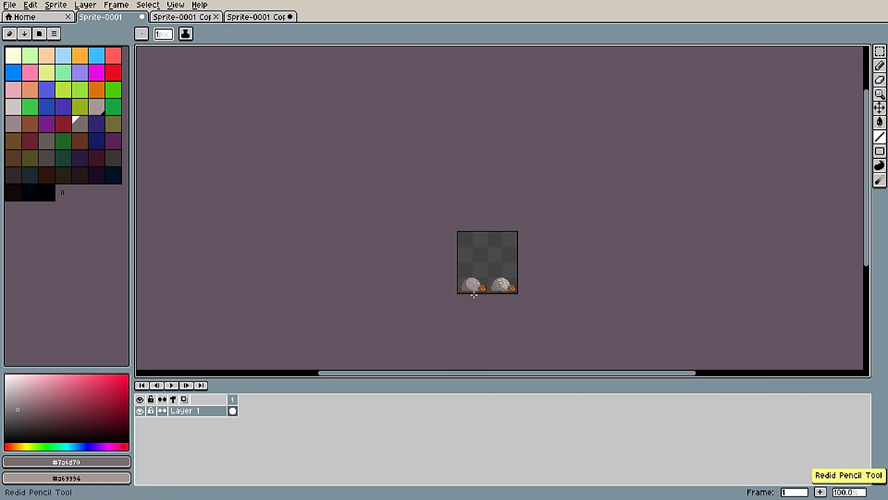
scroll(474, 294, up, 6)
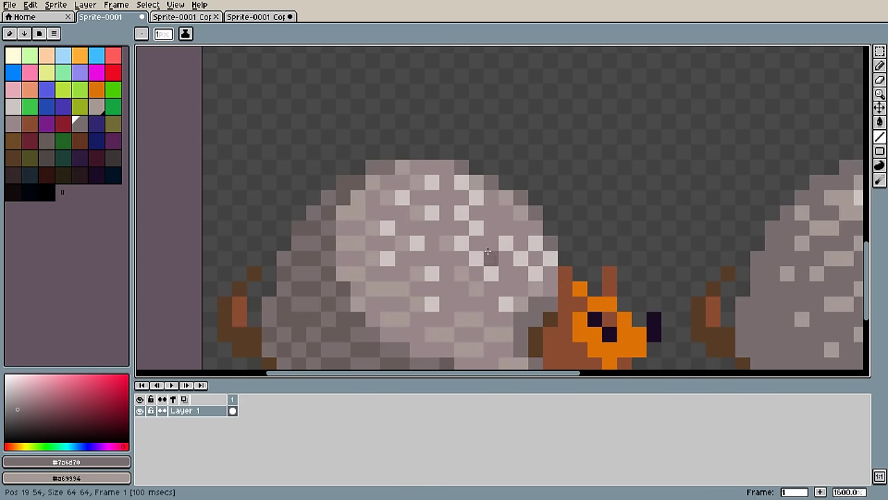
- Rework the dithered highlight pixels on the left animal's upper front shell using the sampled colours #ccc5c2 and #99878b
alt+click(508, 239)
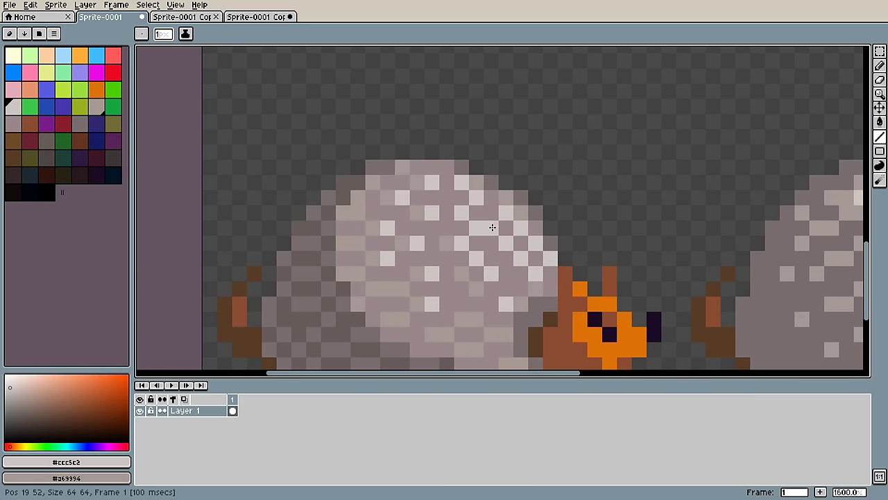
key(ctrl+z)
alt+click(509, 199)
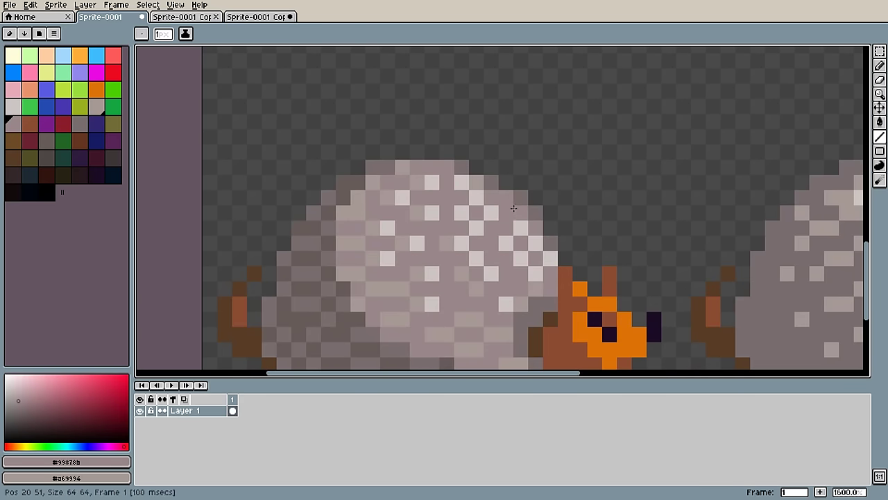
- Compare the dithered left shell with the textured right shell at small and large scale
scroll(521, 205, down, 6)
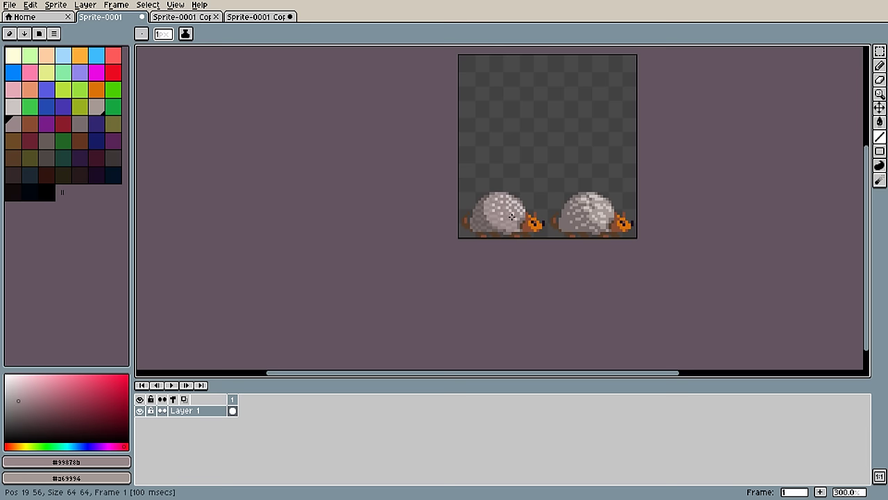
scroll(482, 229, down, 2)
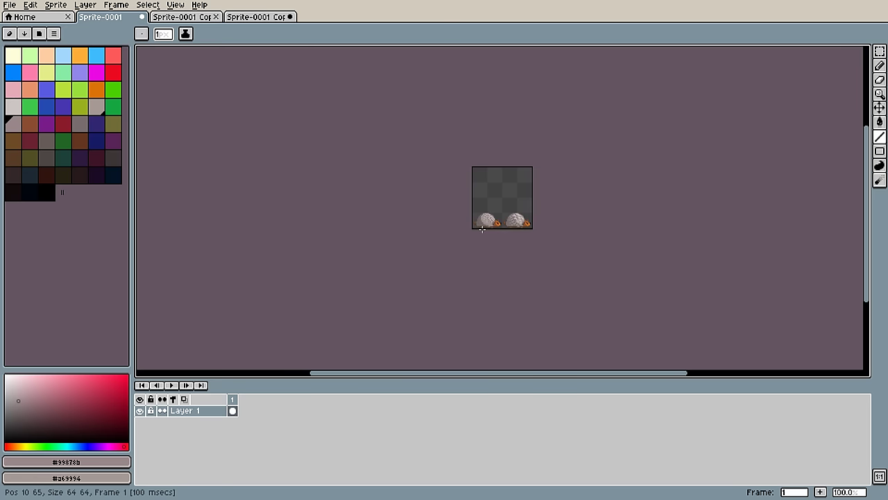
scroll(482, 229, up, 6)
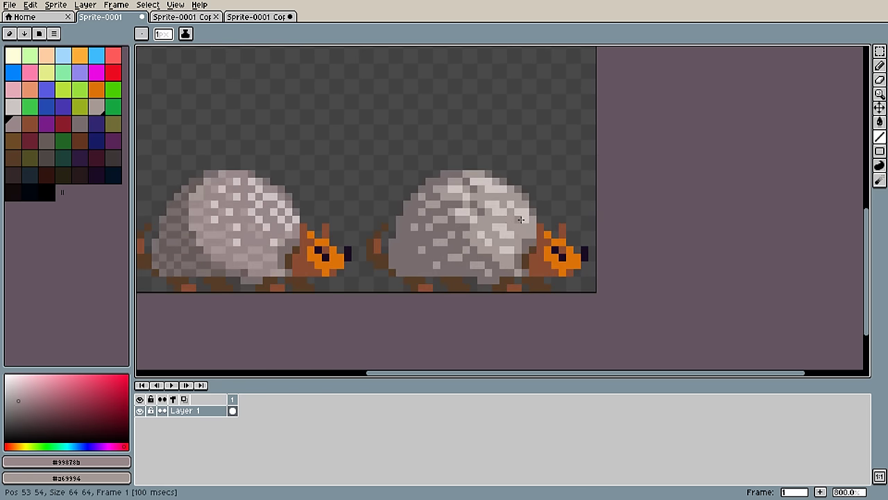
scroll(496, 225, down, 5)
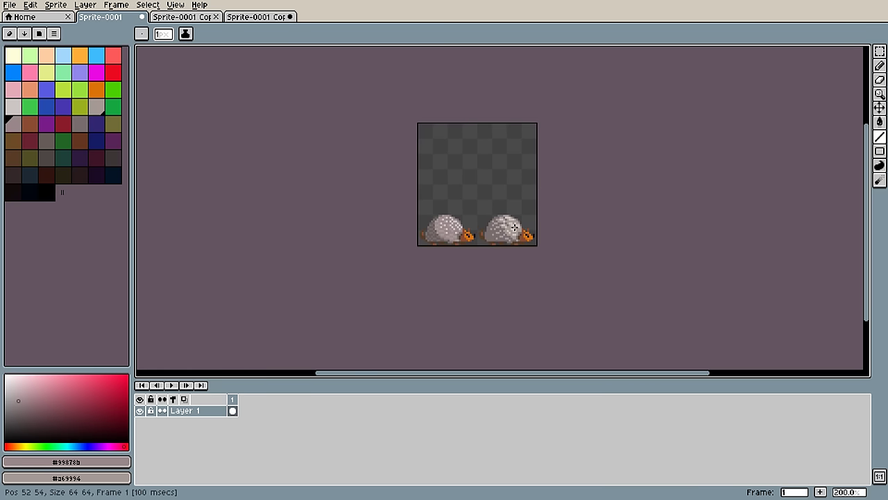
scroll(514, 226, up, 6)
scroll(577, 228, down, 3)
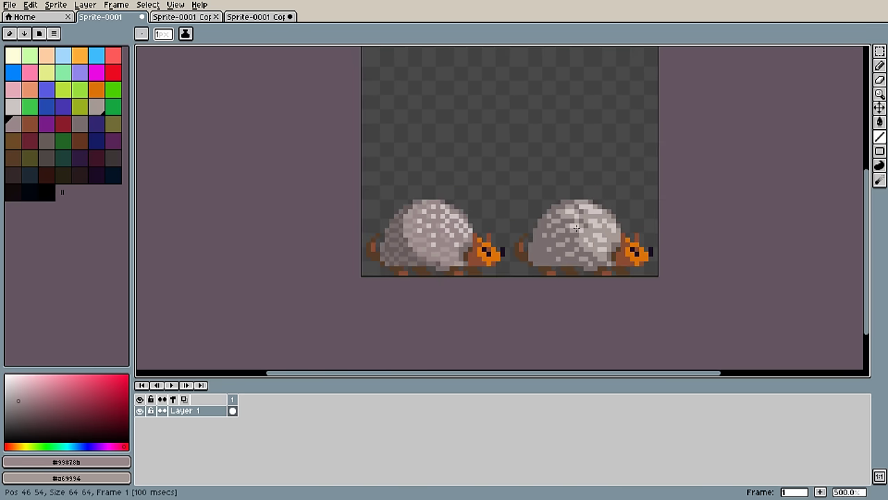
scroll(577, 227, down, 4)
scroll(580, 241, up, 2)
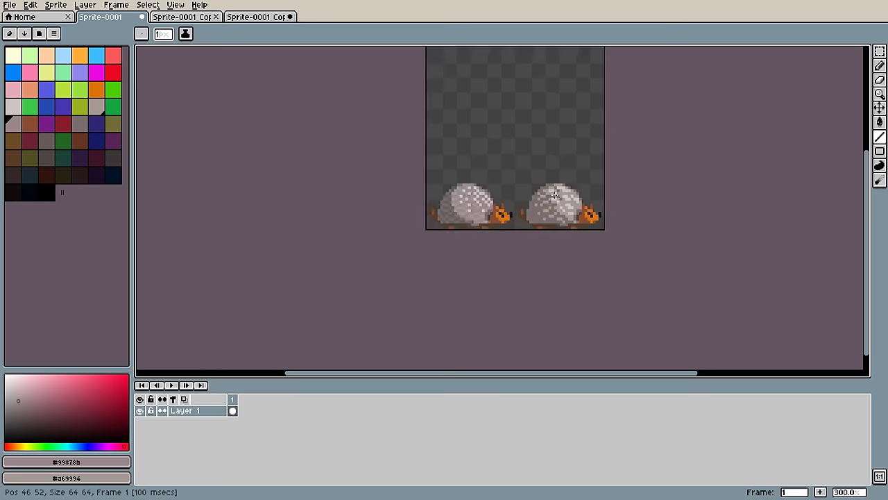
drag(554, 196, 549, 208)
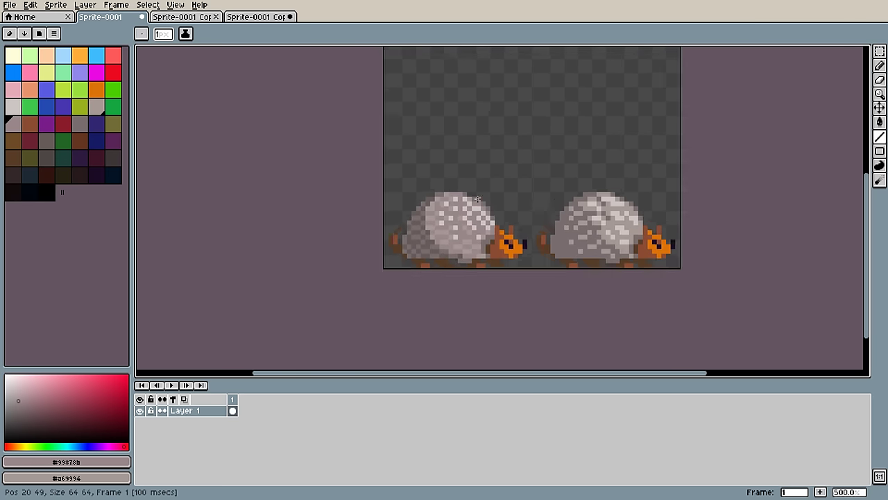
scroll(477, 198, up, 1)
scroll(472, 209, down, 5)
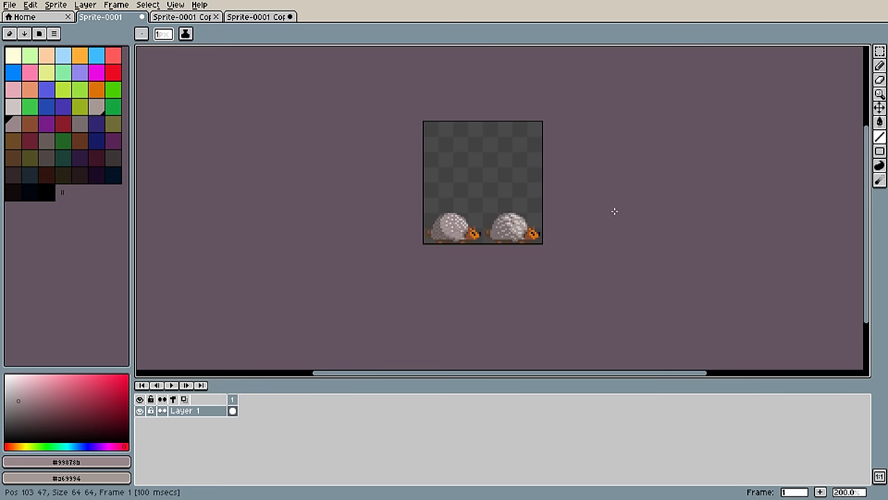
- With the Pencil tool, retouch the highlight along the right animal's front shell edge using sampled #ccc5c2 and #a69994
scroll(528, 224, up, 6)
key(b)
alt+click(510, 221)
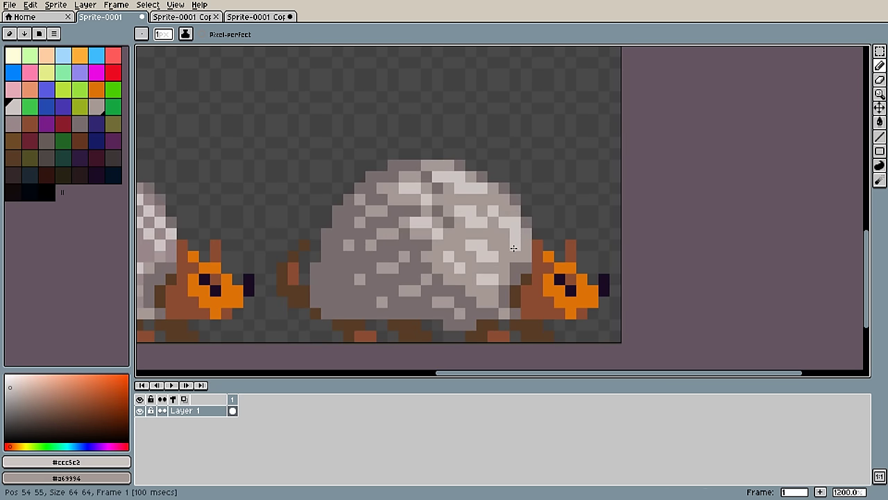
alt+click(491, 233)
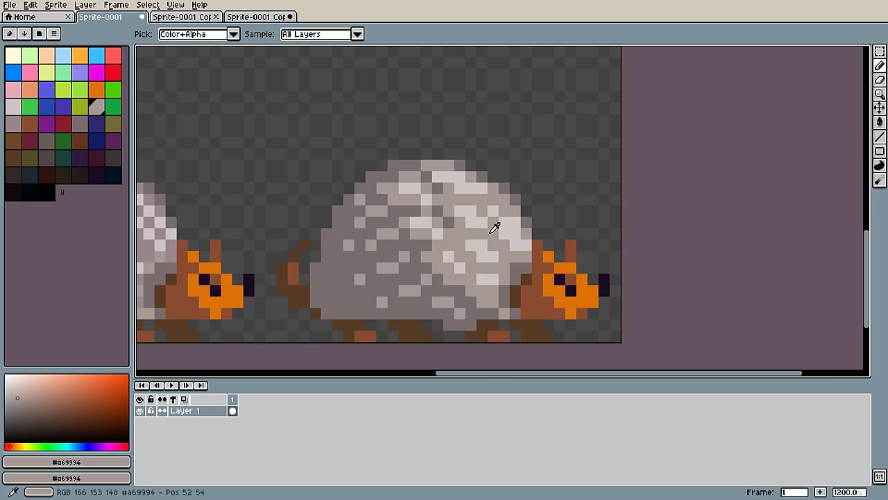
drag(515, 235, 514, 219)
alt+click(500, 230)
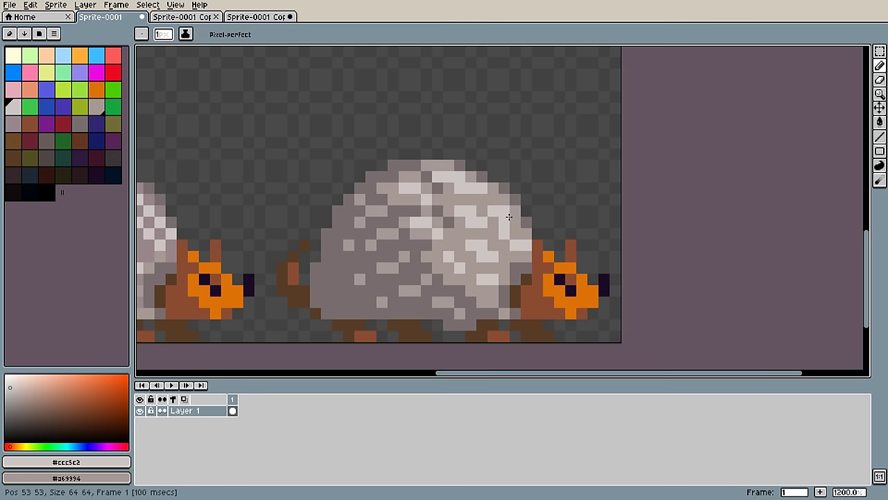
- Adjust individual light and mid-tone pixels on the right animal's upper front shell, resampling #ccc5c2 and #a69994 from the sprite
click(516, 224)
alt+click(492, 220)
click(493, 212)
alt+click(486, 194)
click(495, 201)
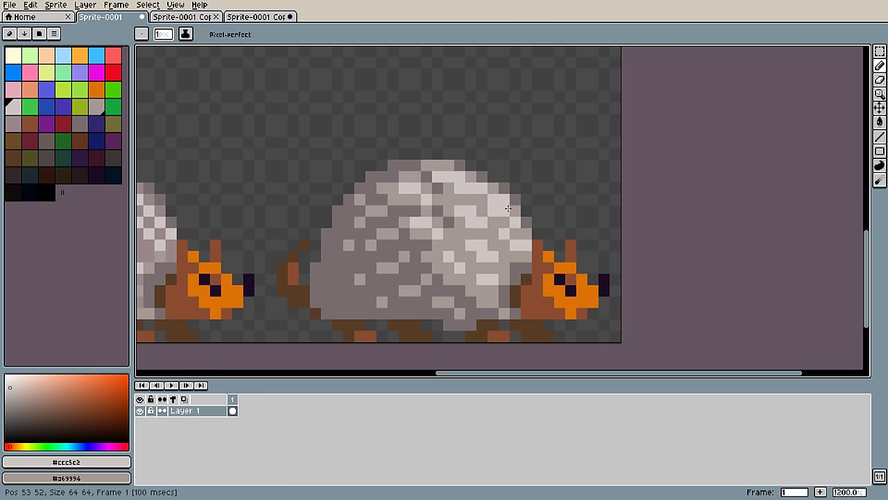
alt+click(511, 218)
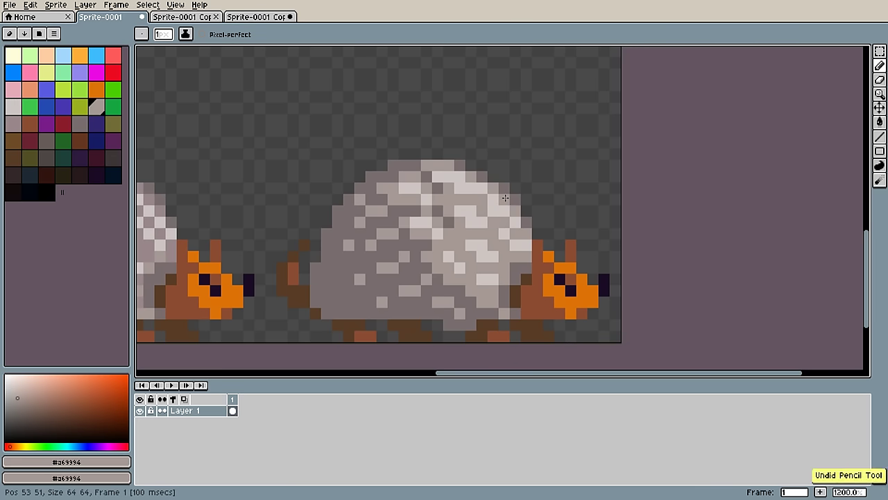
- Examine how the retouched front highlights of the right animal's shell read from a distance and up close
scroll(524, 228, down, 3)
scroll(523, 227, down, 1)
scroll(532, 239, up, 3)
scroll(555, 212, down, 2)
scroll(555, 212, down, 1)
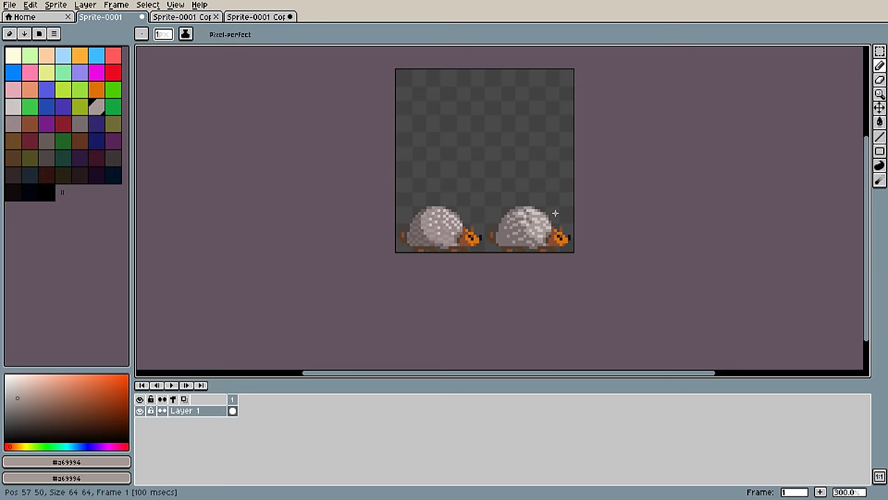
scroll(552, 217, up, 4)
scroll(527, 238, down, 1)
scroll(527, 238, down, 2)
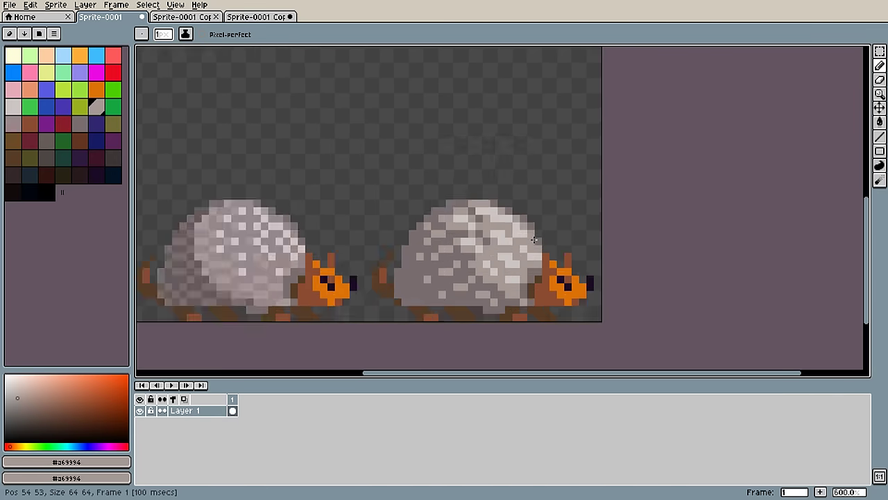
- Try the darker shade #7a6d70 on the front edge of the right animal's shell
scroll(529, 239, up, 3)
alt+click(531, 240)
scroll(548, 240, down, 6)
scroll(558, 241, down, 1)
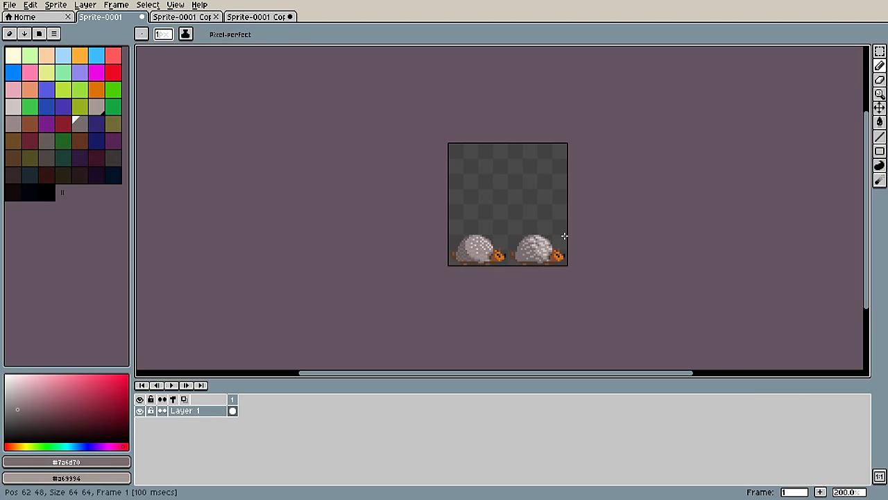
key(ctrl+z)
scroll(546, 225, up, 5)
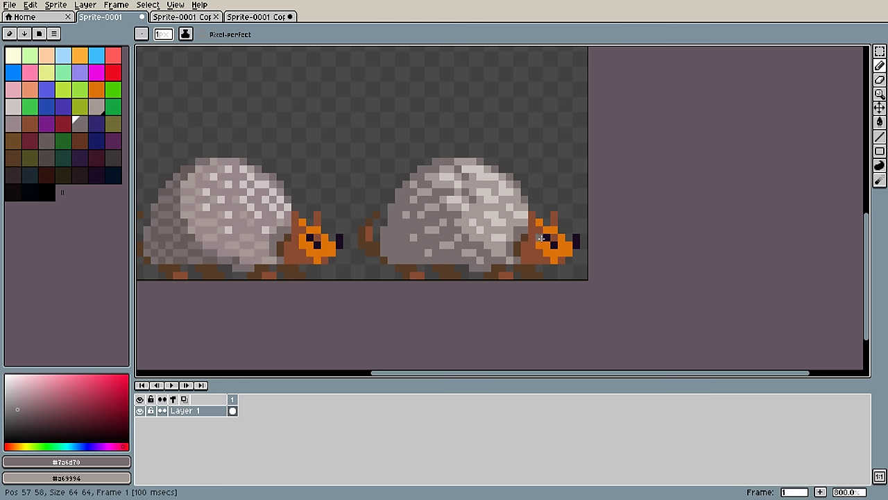
- Refine the highlight pixels on the right animal's upper front shell with sampled #ccc5c2 and #a69994
scroll(540, 231, up, 3)
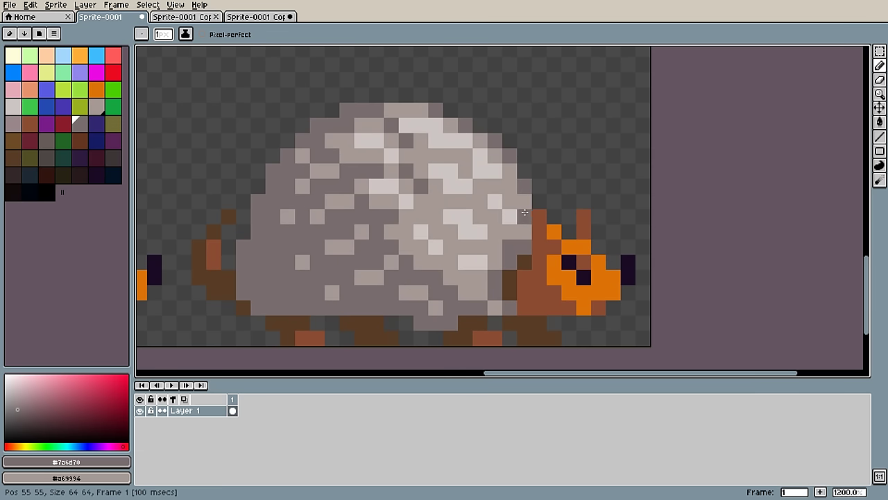
alt+click(486, 195)
scroll(536, 159, down, 6)
scroll(537, 160, down, 2)
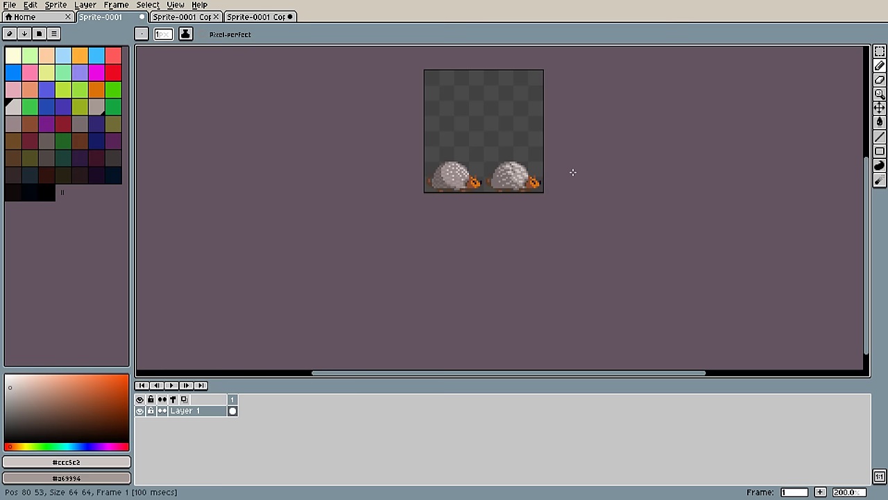
scroll(510, 170, up, 7)
alt+click(496, 159)
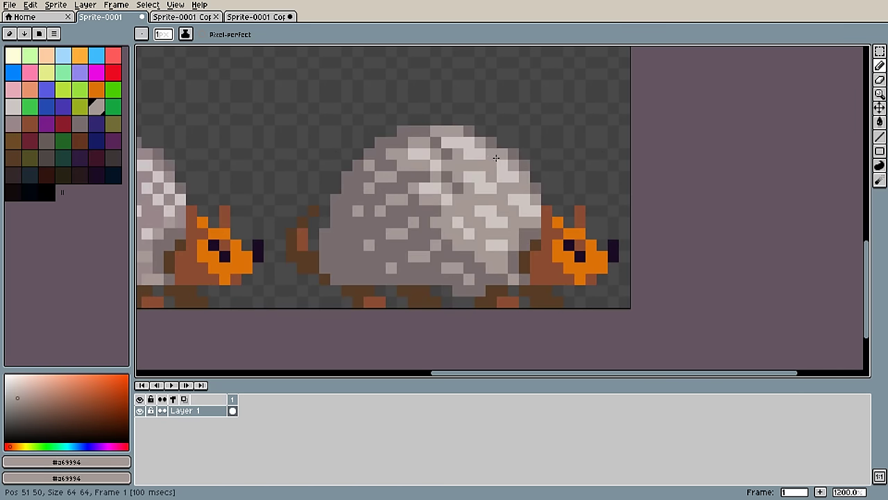
scroll(496, 158, down, 7)
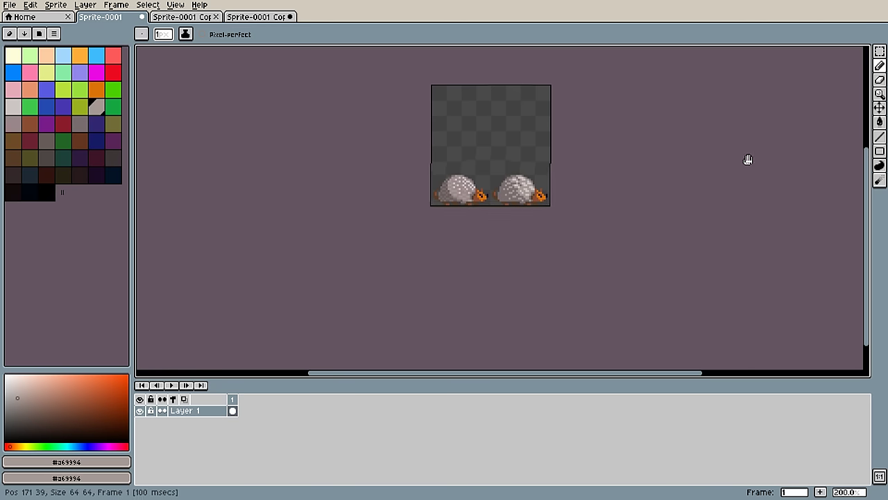
- Show the grid over the empty canvas area above the animals and choose the palette colour #ffcca3 for drawing
scroll(611, 174, up, 2)
drag(453, 151, 488, 194)
scroll(472, 196, down, 1)
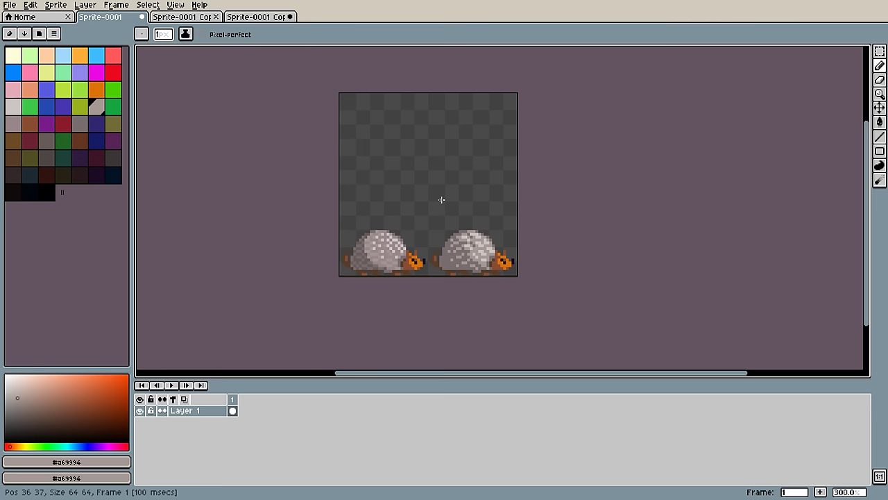
scroll(305, 155, up, 2)
key(ctrl+apostrophe)
scroll(431, 222, up, 4)
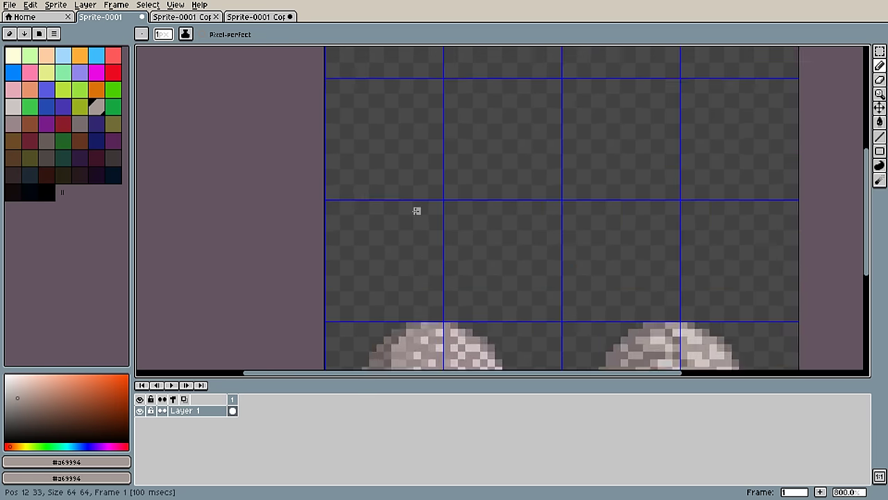
click(47, 56)
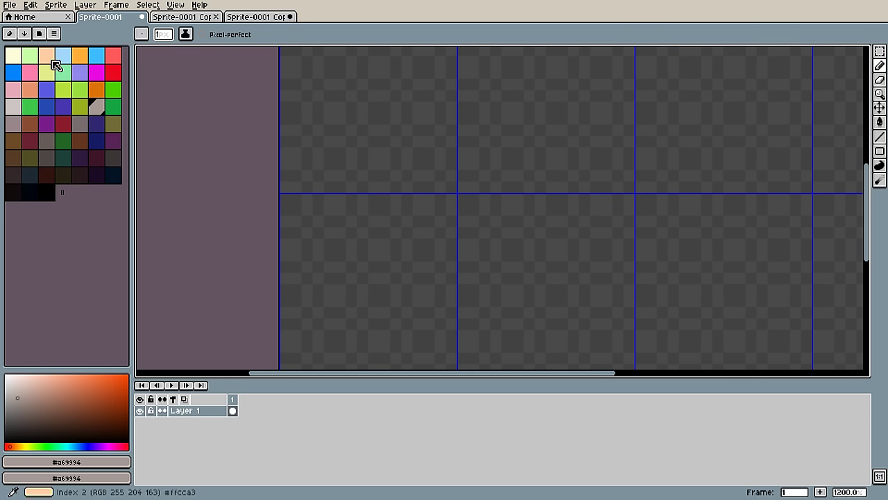
- Draw a rounded blob outline about 11 by 9 pixels in #ffcca3 in the empty gridded area above the left animal
click(292, 110)
key(minus)
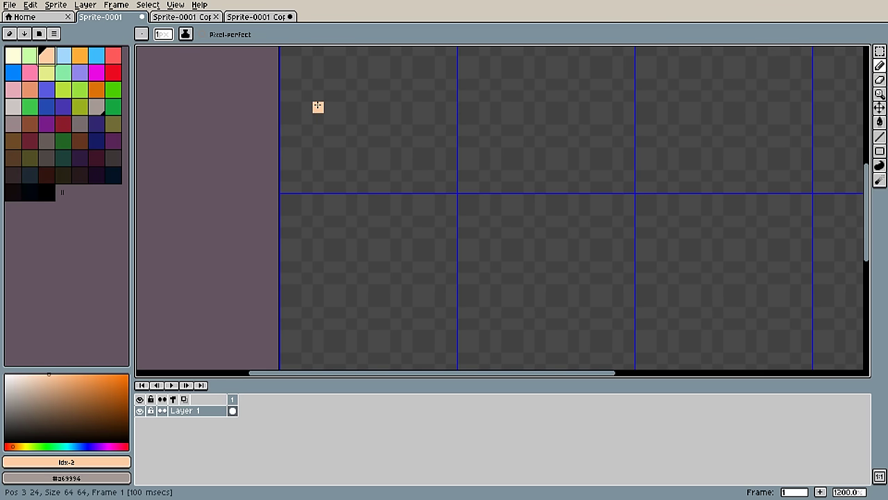
mouse_move(317, 106)
mouse_down()
mouse_move(361, 106)
mouse_move(419, 142)
mouse_move(381, 208)
mouse_move(324, 163)
mouse_move(352, 120)
mouse_move(364, 177)
mouse_up()
key(ctrl+z)
key(plus)
key(plus)
key(minus)
key(minus)
- Fill the blob outline with #ffcca3 and hide the grid
key(g)
click(377, 155)
key(ctrl+apostrophe)
key(ctrl+z)
click(374, 143)
scroll(368, 236, up, 2)
key(b)
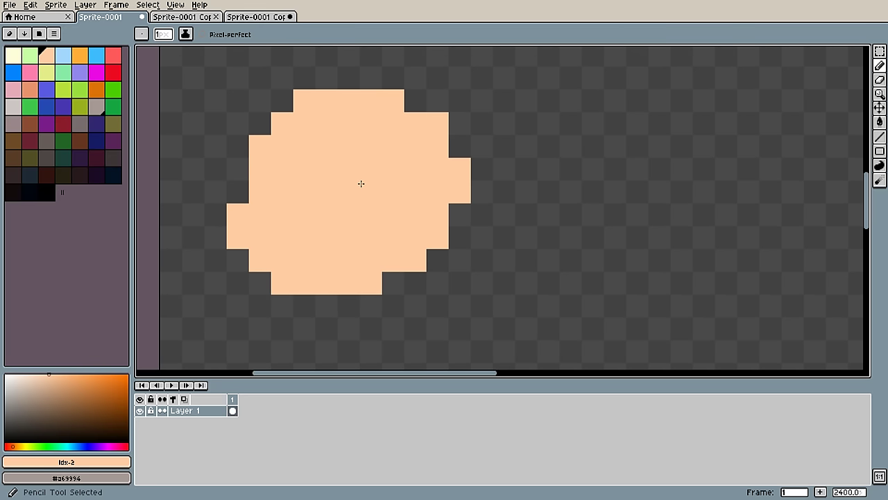
- Choose the darker palette orange #e9926b for shading the blob
scroll(361, 201, down, 2)
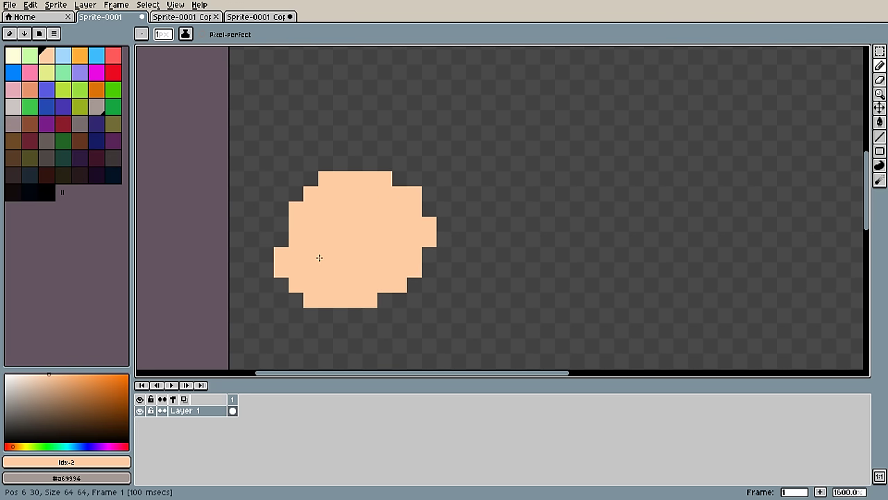
key(alt)
click(29, 88)
- Try branching #e9926b shadow strokes through the blob's middle and lower half, and check them from a distance
click(373, 273)
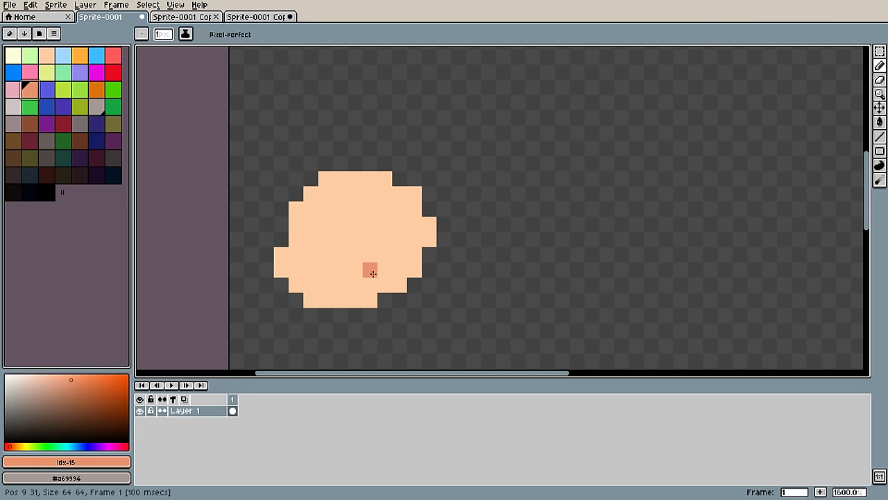
scroll(362, 227, up, 1)
mouse_move(393, 177)
mouse_down()
mouse_move(365, 191)
mouse_move(361, 228)
mouse_move(436, 266)
mouse_up()
mouse_move(342, 225)
mouse_down()
mouse_move(340, 268)
mouse_move(417, 312)
mouse_up()
mouse_move(306, 262)
mouse_down()
mouse_move(357, 331)
mouse_move(396, 334)
mouse_up()
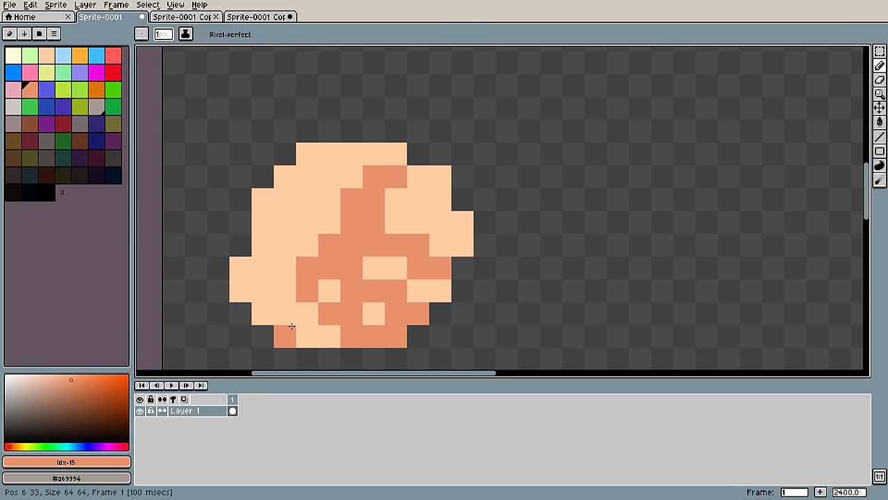
mouse_move(284, 292)
mouse_down()
mouse_move(296, 323)
mouse_move(329, 334)
mouse_up()
scroll(351, 293, down, 6)
scroll(347, 305, up, 2)
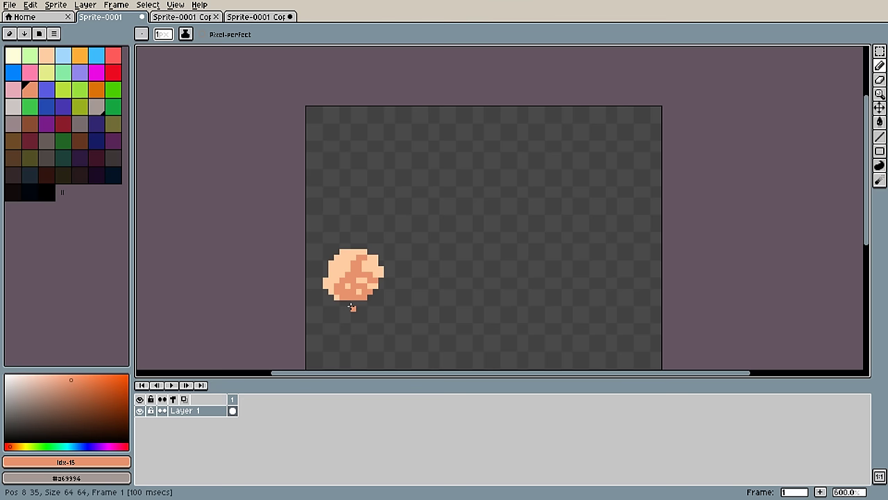
scroll(346, 300, up, 3)
- Undo all the darker strokes on the blob back to its flat fill
key(ctrl+z)
key(ctrl+z)
key(ctrl+z)
key(ctrl+z)
key(ctrl+z)
key(ctrl+z)
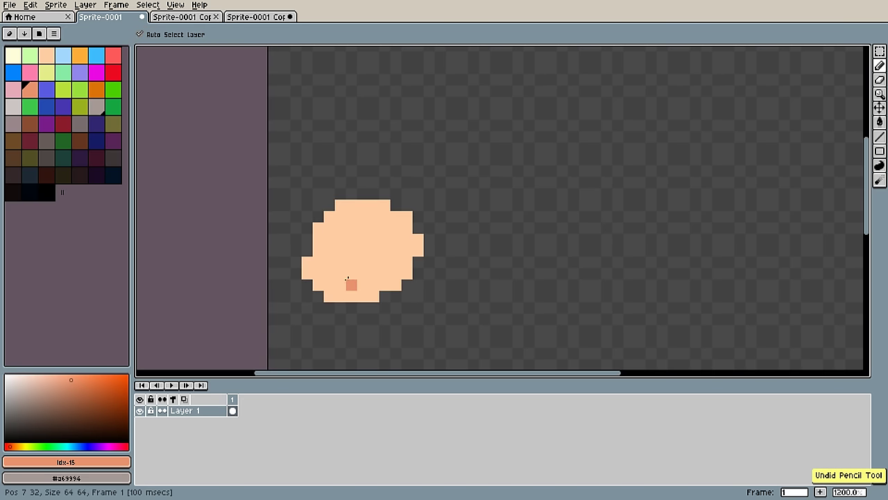
scroll(350, 286, up, 3)
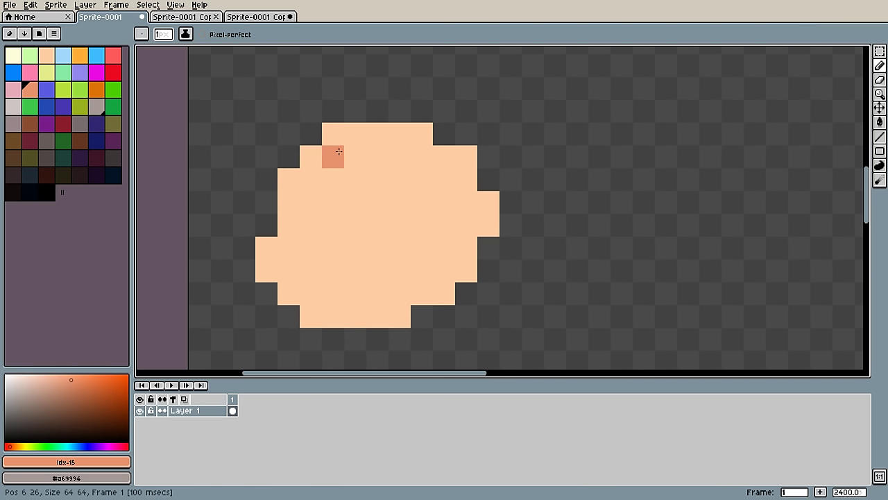
- Try a darker line along the blob's top edge with a hook toward its centre, and undo it
drag(334, 134, 372, 139)
click(396, 155)
drag(396, 177, 378, 208)
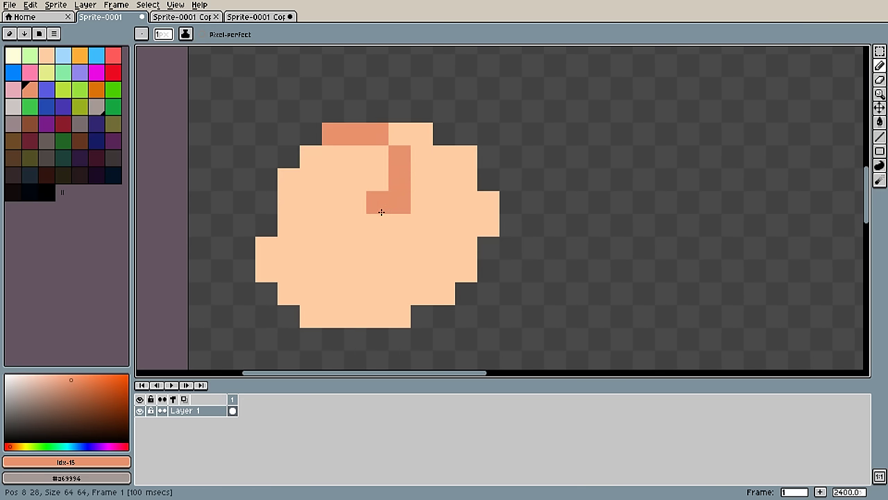
key(ctrl+z)
key(ctrl+z)
key(ctrl+z)
- Draw a winding #e9926b crease from the blob's upper edge through its middle to the lower edge
click(363, 157)
drag(351, 139, 335, 137)
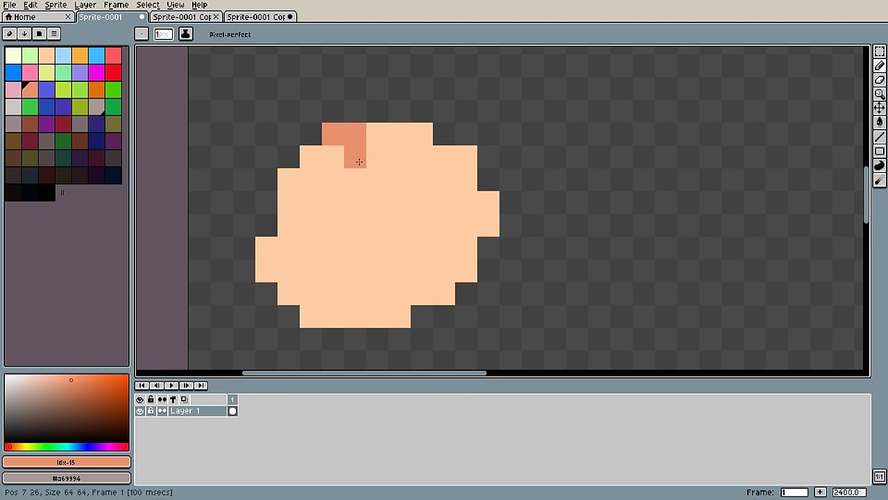
mouse_move(372, 160)
mouse_down()
mouse_move(393, 184)
mouse_move(381, 217)
mouse_move(349, 227)
mouse_move(311, 202)
mouse_up()
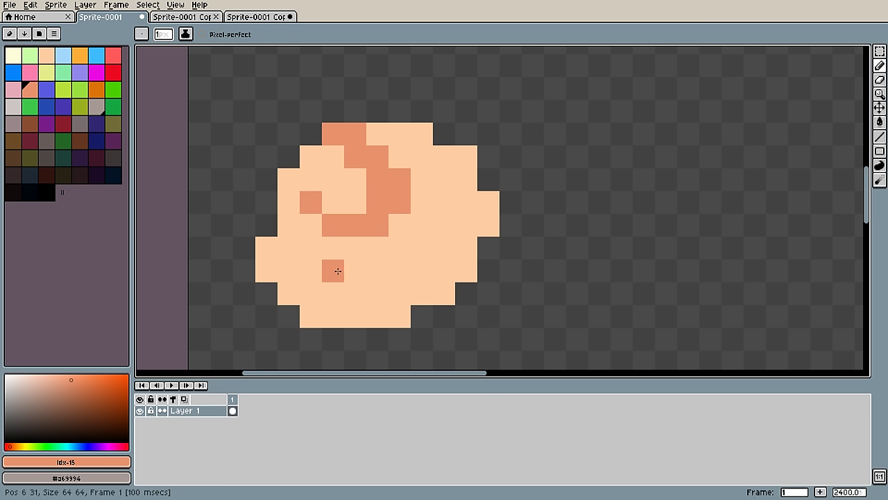
drag(373, 244, 355, 246)
key(ctrl+z)
click(352, 247)
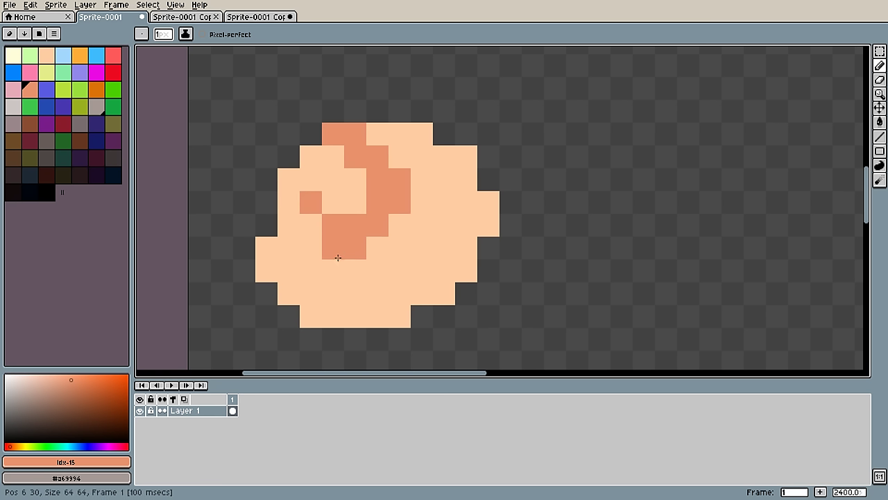
click(337, 269)
mouse_move(344, 277)
mouse_down()
mouse_move(361, 300)
mouse_move(394, 317)
mouse_up()
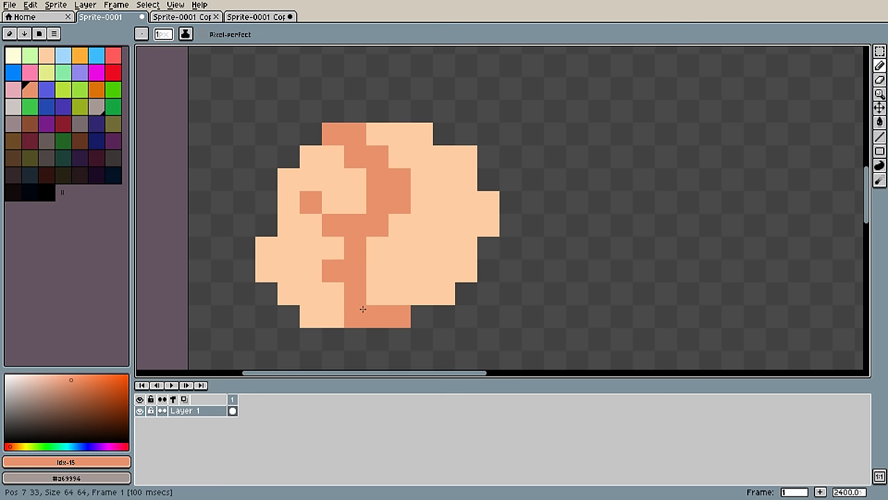
click(377, 293)
- Thin the crease near the blob's centre with sampled #ffcca3, and extend its vertical part with sampled #e9926b
alt+click(358, 200)
drag(359, 200, 375, 224)
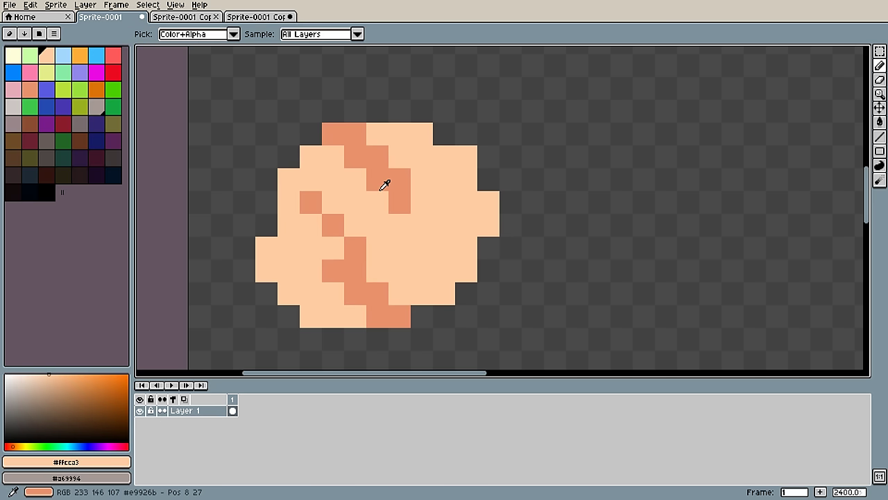
alt+click(382, 186)
click(393, 224)
- Darken single corner pixels along the blob's right contour with #e9926b
click(421, 134)
click(467, 157)
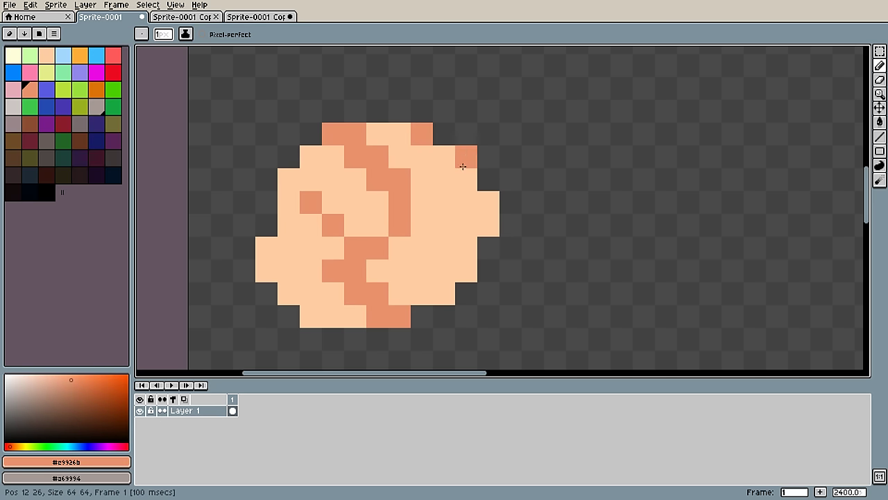
click(489, 201)
click(466, 269)
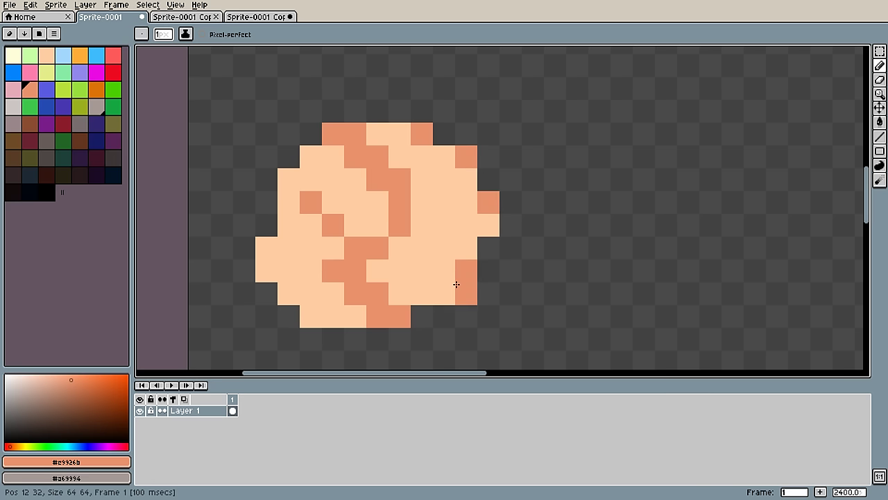
click(444, 292)
- Add #e9926b pixels around the blob's left contour, darken its bottom row and extend the central crease by one pixel
scroll(347, 290, down, 1)
click(296, 276)
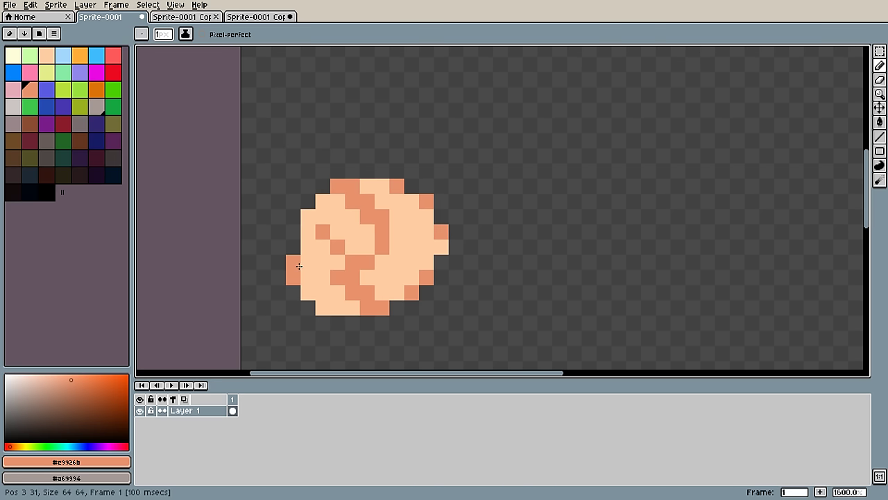
click(298, 264)
key(ctrl+z)
click(296, 247)
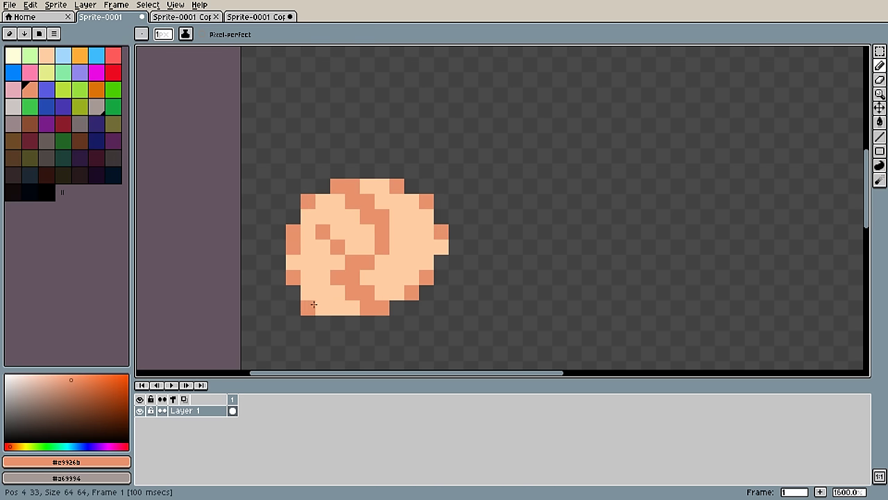
key(ctrl+z)
click(338, 307)
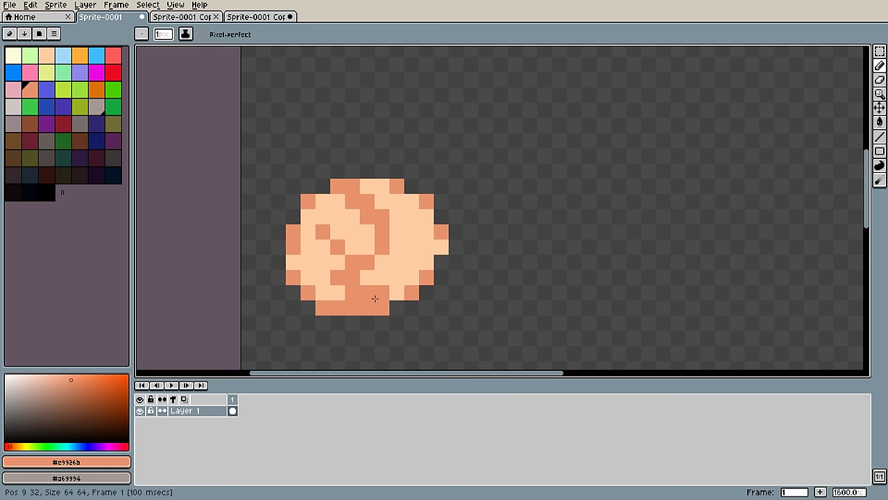
click(382, 265)
- Try a darker diagonal from the central crease to the blob's lower-right edge, and undo it
click(391, 278)
key(ctrl+z)
drag(391, 251, 398, 272)
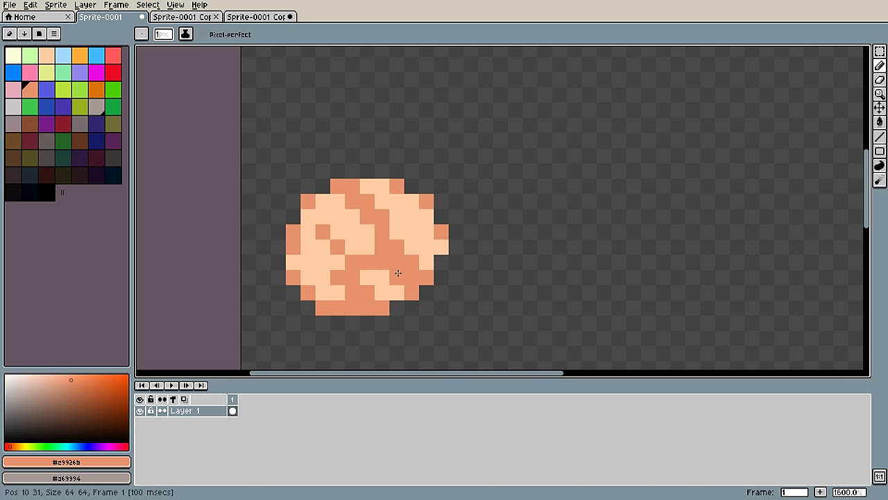
key(ctrl+z)
- Try a continuous #e9926b rim along the blob's right edge, view it from a distance and undo it
key(alt)
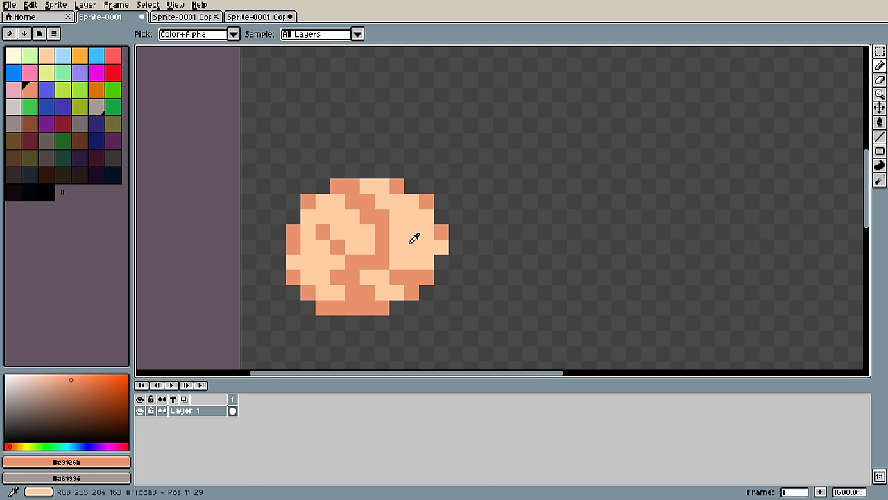
alt+click(409, 243)
alt+click(438, 234)
drag(438, 250, 427, 261)
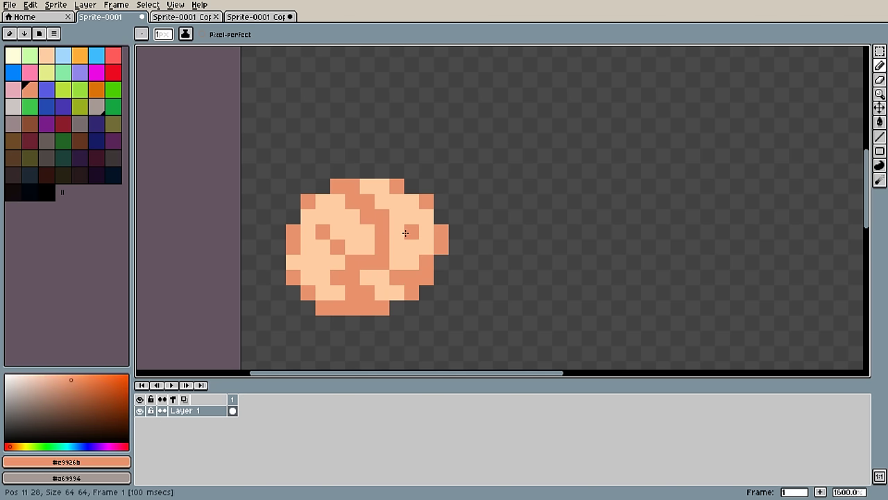
scroll(436, 276, down, 2)
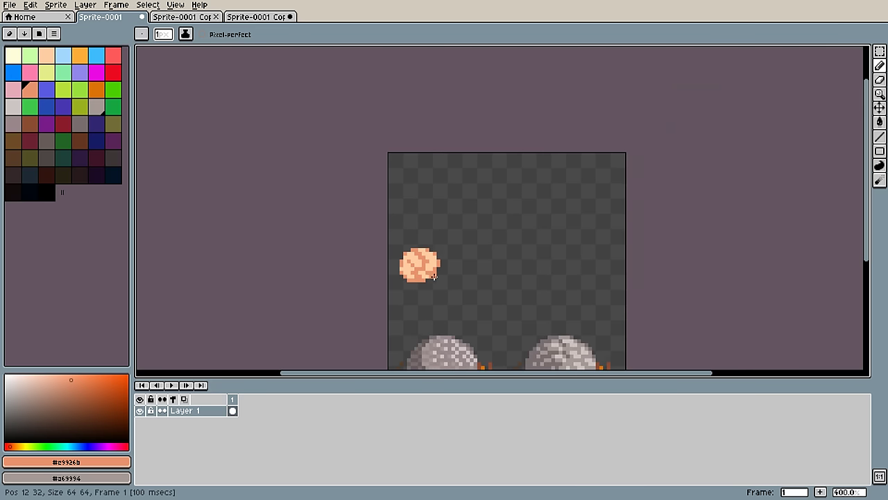
scroll(436, 276, up, 1)
key(ctrl+z)
scroll(430, 270, up, 2)
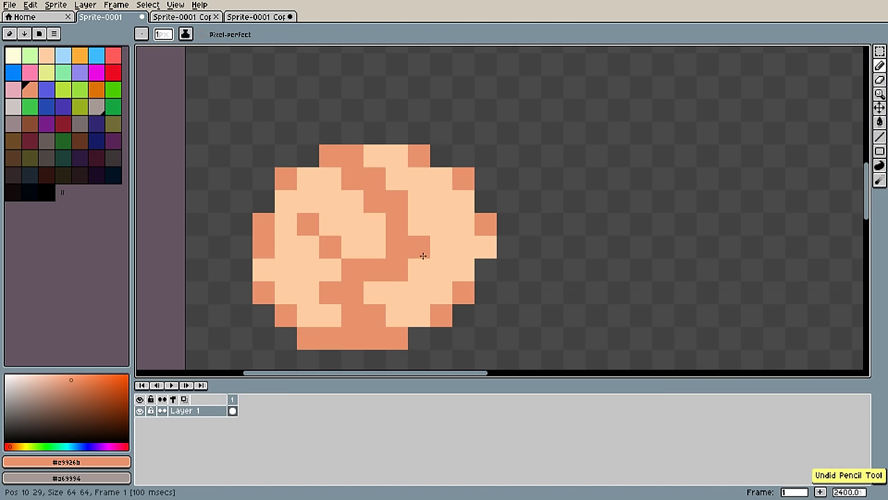
- Try outlining and filling the blob's lower-right area with #e9926b, view it from a distance and undo it
drag(462, 227, 376, 289)
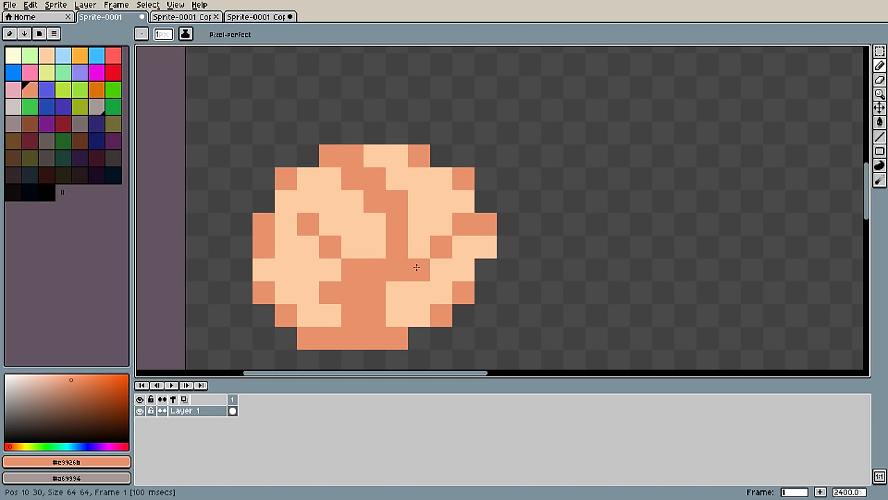
key(g)
click(433, 271)
key(b)
alt+click(437, 225)
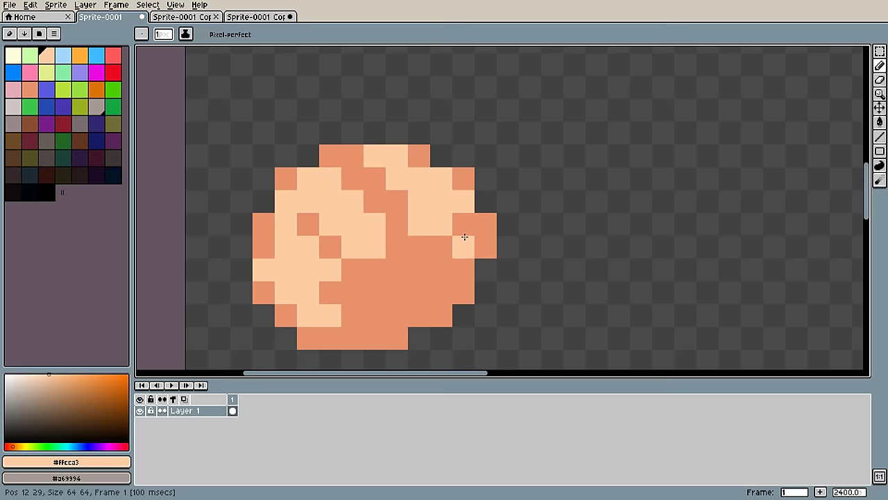
scroll(466, 231, down, 3)
key(ctrl+z)
scroll(484, 230, up, 3)
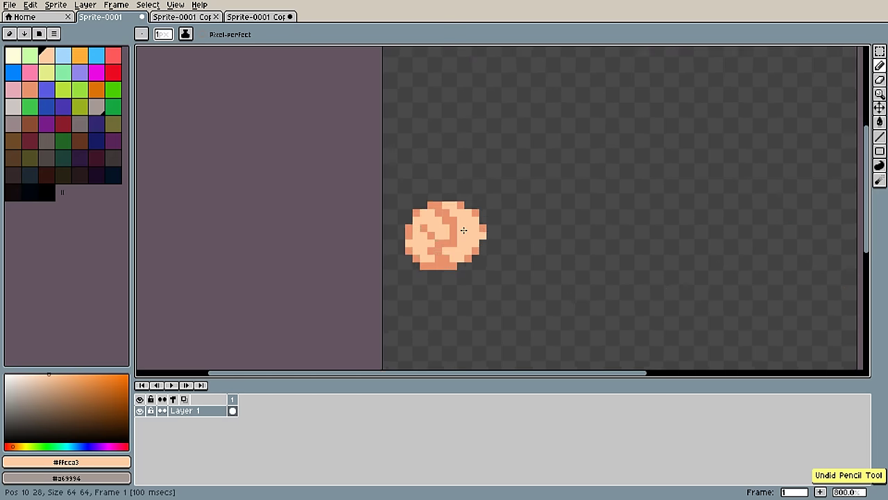
- Erase the protruding pixels on the blob's right side and lower-right corner, and darken the adjoining edge pixel with #e9926b
alt+click(444, 231)
key(e)
drag(524, 220, 525, 243)
key(b)
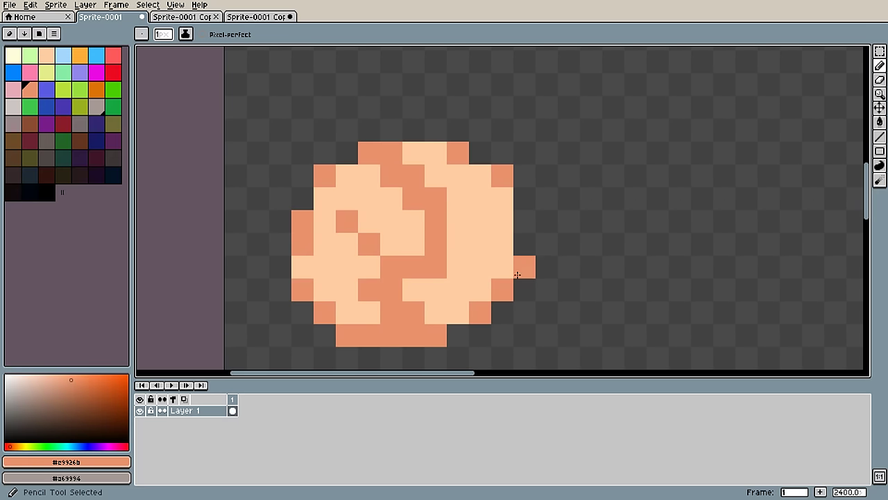
click(503, 266)
key(e)
click(502, 290)
key(b)
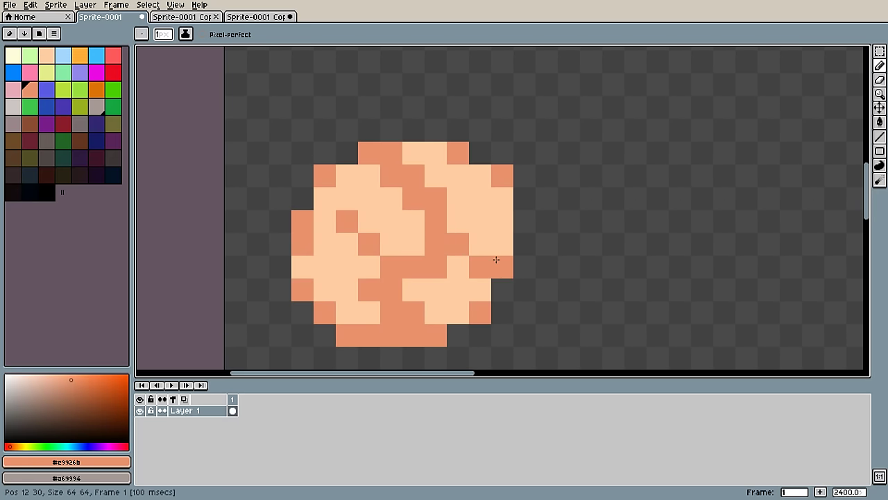
- Draw a horizontal #e9926b crease to the blob's right edge and shade most of the lower-right area below it
key(ctrl+z)
click(497, 252)
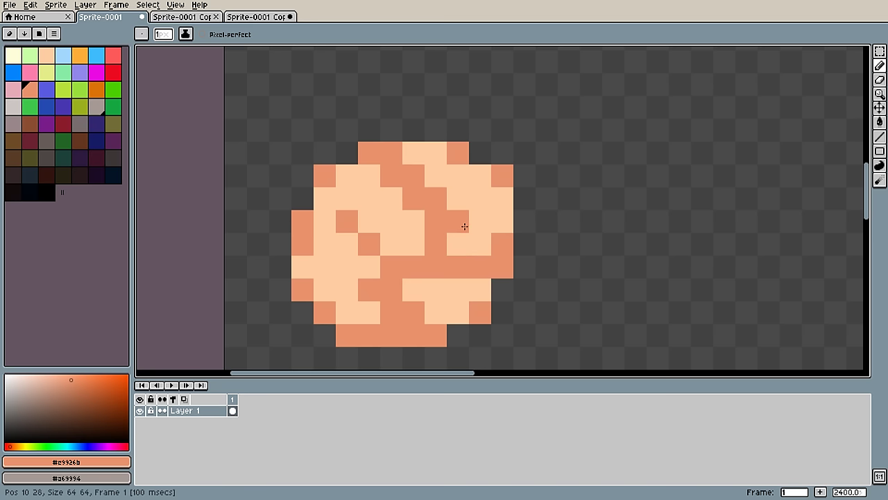
key(ctrl+z)
click(480, 297)
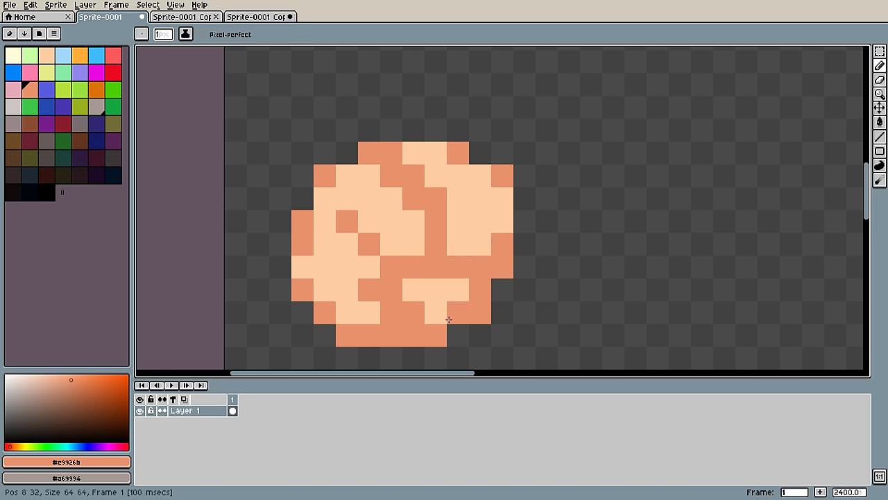
mouse_move(436, 312)
mouse_down()
mouse_move(474, 309)
mouse_move(460, 302)
mouse_move(449, 273)
mouse_move(479, 288)
mouse_move(446, 307)
mouse_up()
scroll(473, 313, down, 6)
scroll(473, 312, up, 6)
click(448, 271)
- Try adding #ffcca3 pixels along the right part of the blob's bottom row, and undo them
alt+click(486, 265)
click(478, 288)
click(481, 306)
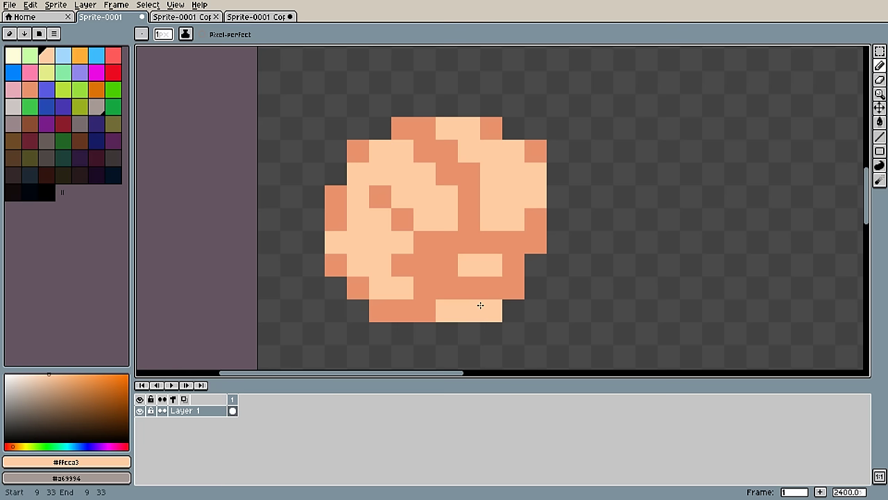
key(ctrl+z)
- Compare the blob with the animals from a distance, and retouch its right-hand fold with sampled #e9926b and #ffcca3
alt+click(492, 289)
scroll(497, 285, down, 8)
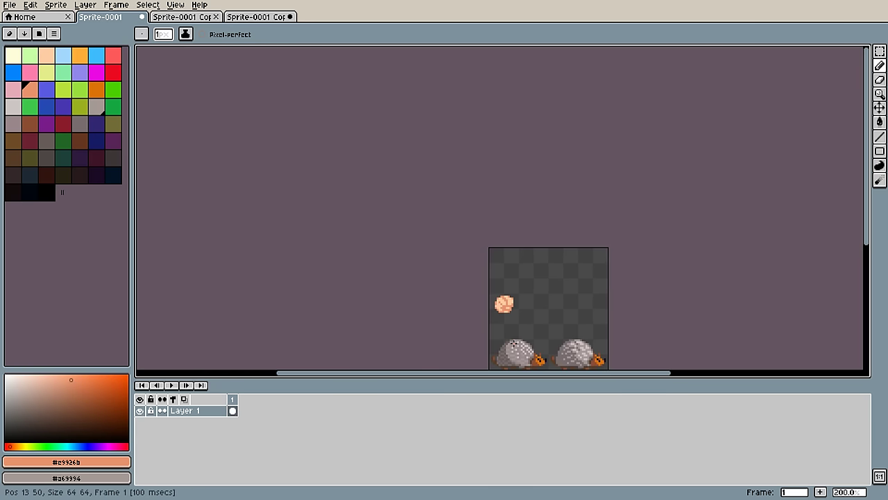
scroll(517, 304, up, 7)
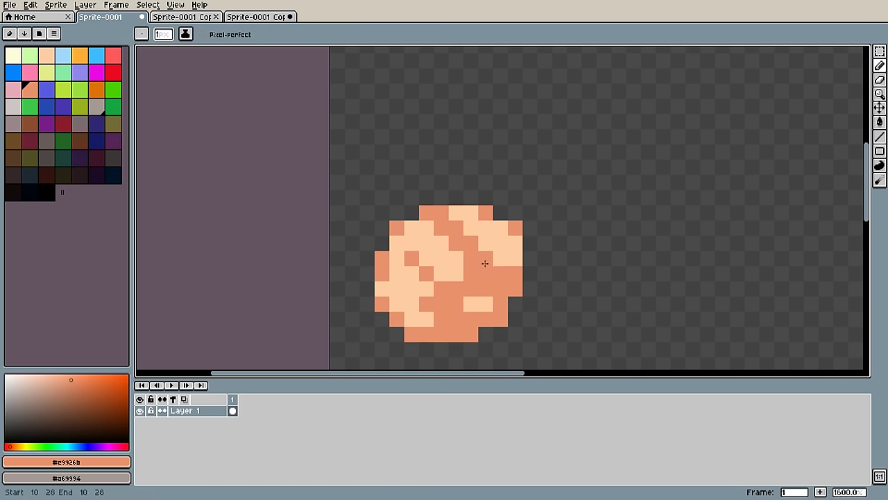
alt+click(511, 254)
drag(510, 256, 487, 275)
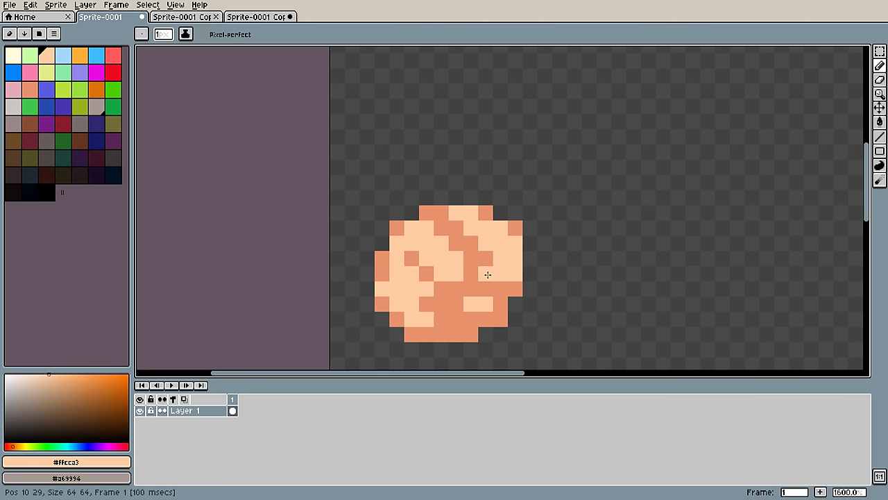
- Darken pixels on the blob's right edge with #e9926b, and extend the lower-right fold and bottom-row highlight with #ffcca3
alt+click(488, 254)
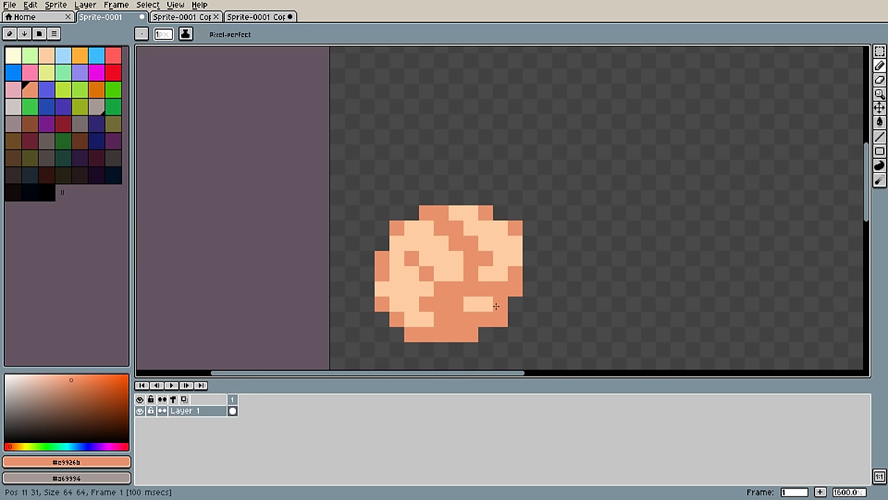
alt+click(488, 303)
drag(498, 303, 512, 289)
alt+click(486, 315)
alt+click(486, 303)
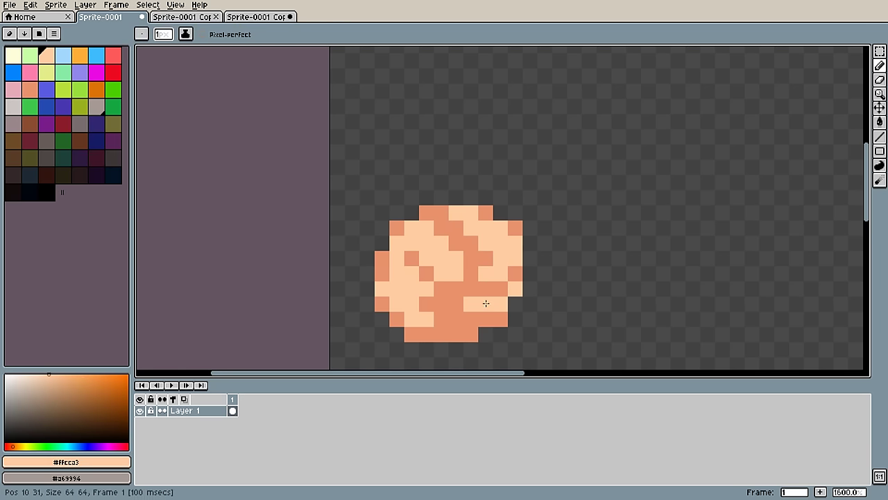
alt+click(485, 321)
scroll(489, 325, down, 6)
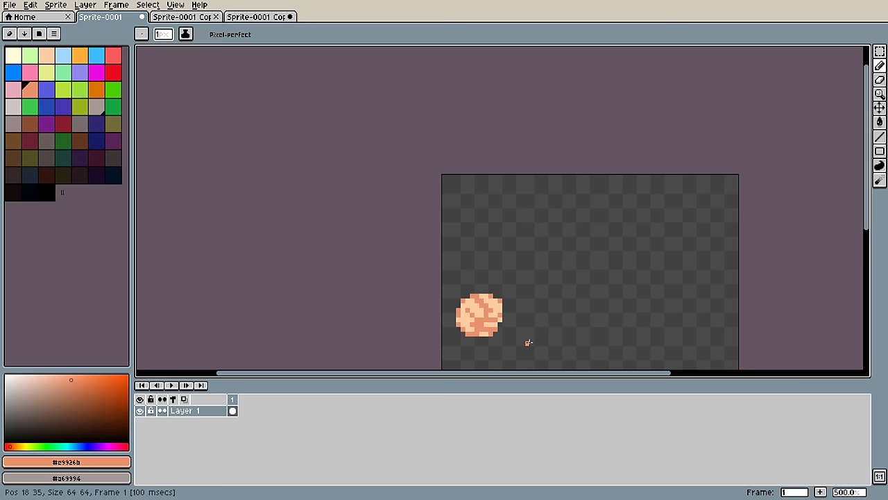
scroll(518, 303, up, 4)
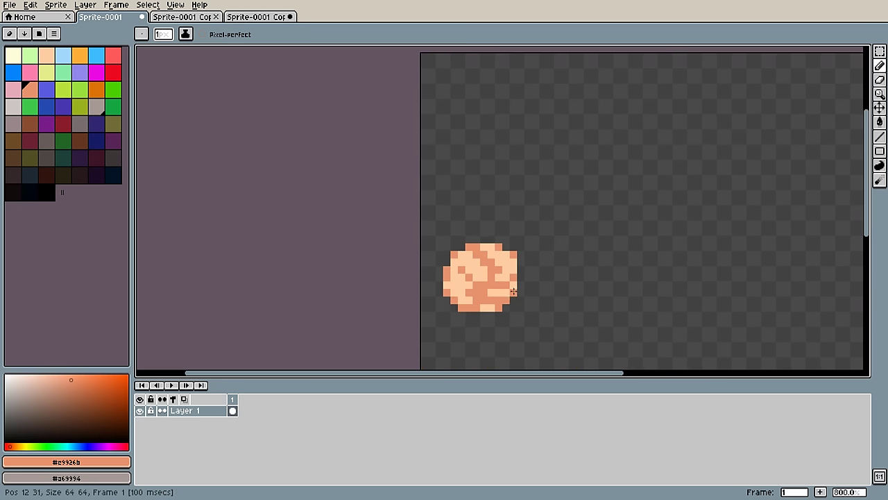
- Try a vertical #e9926b crease inside the blob's left half, and paint over it with #ffcca3
scroll(528, 298, down, 4)
scroll(520, 290, up, 6)
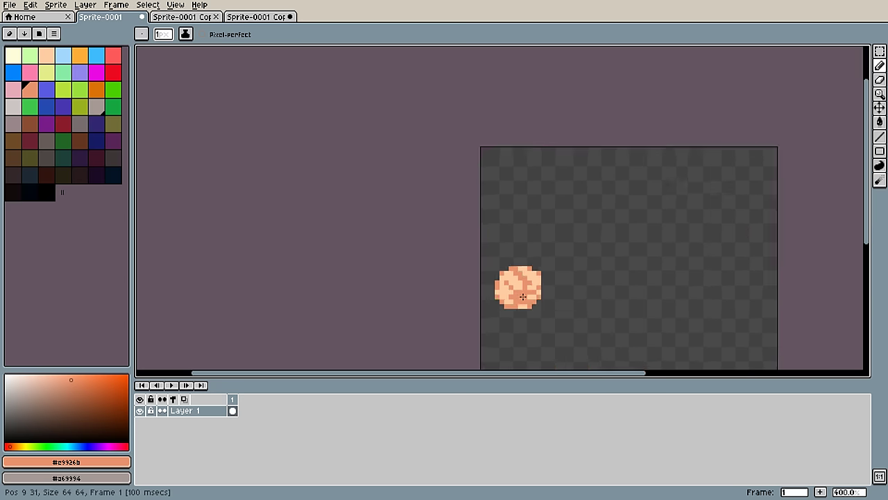
alt+click(515, 265)
click(504, 285)
alt+click(493, 279)
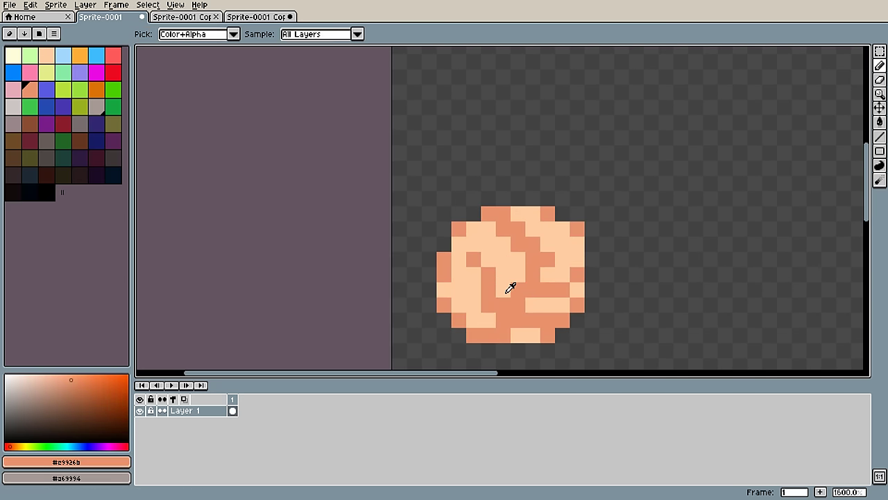
alt+click(505, 294)
click(504, 299)
key(ctrl+z)
click(492, 275)
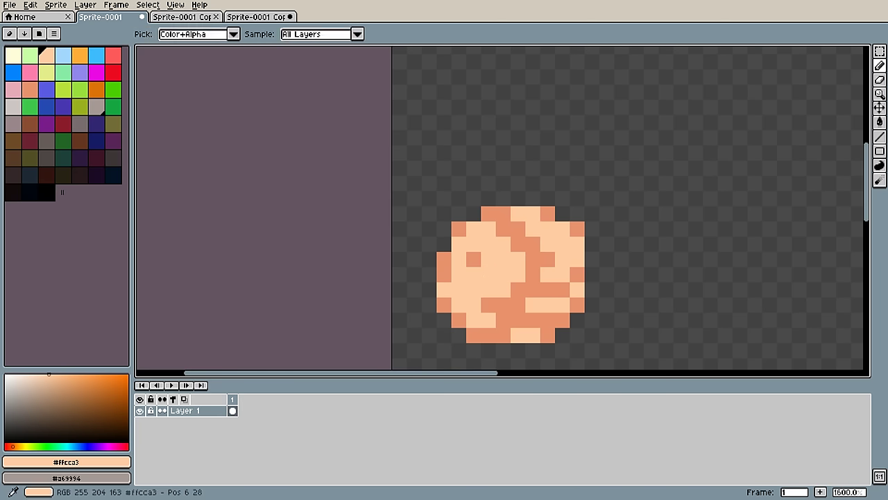
click(473, 273)
click(474, 284)
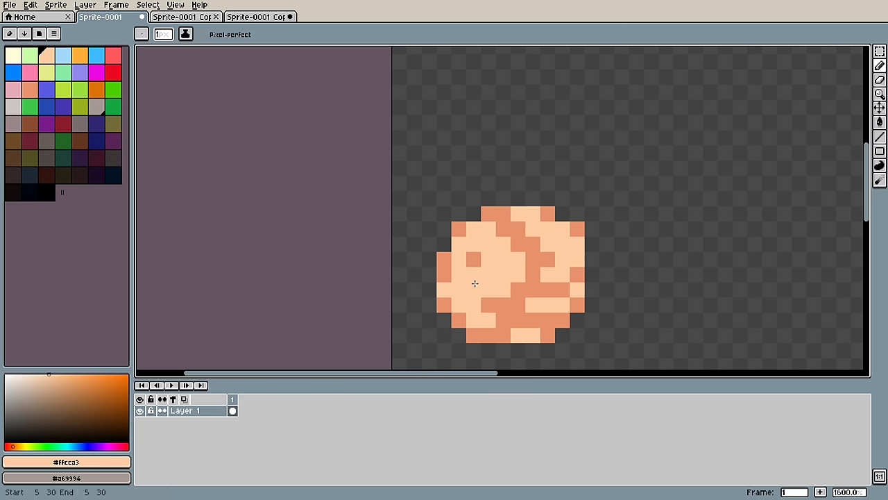
- Redraw the left crease as a short broken line in #e9926b, and add two protruding pixels on the blob's right edge
alt+click(474, 264)
click(474, 272)
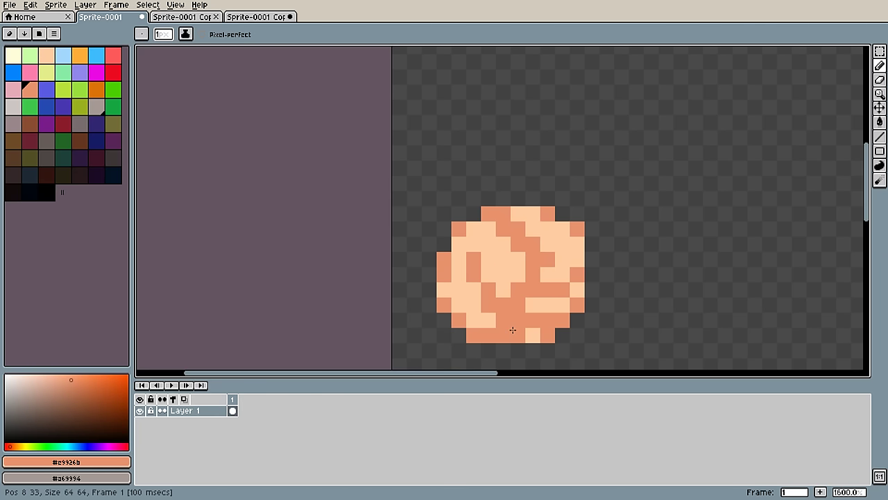
scroll(512, 330, down, 9)
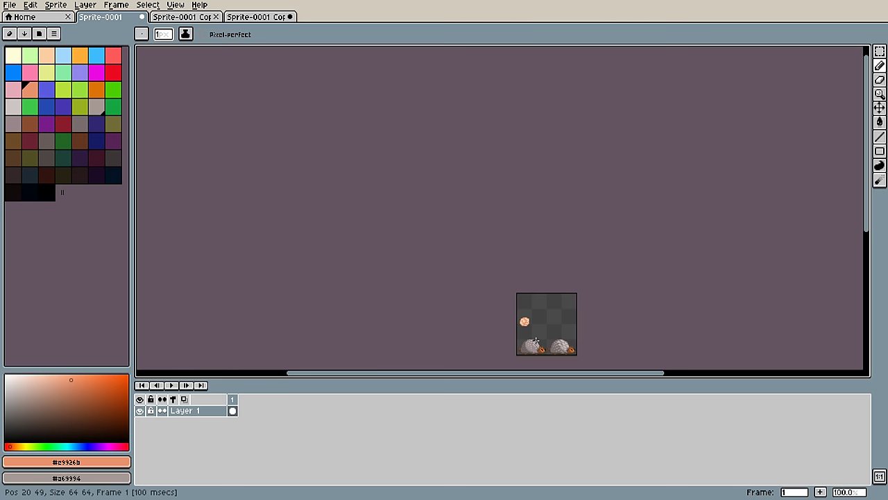
scroll(535, 340, up, 8)
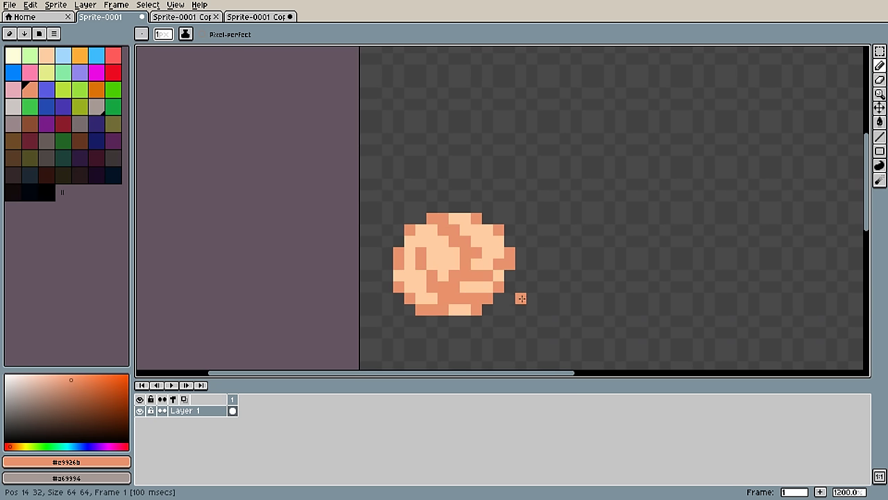
scroll(521, 298, down, 6)
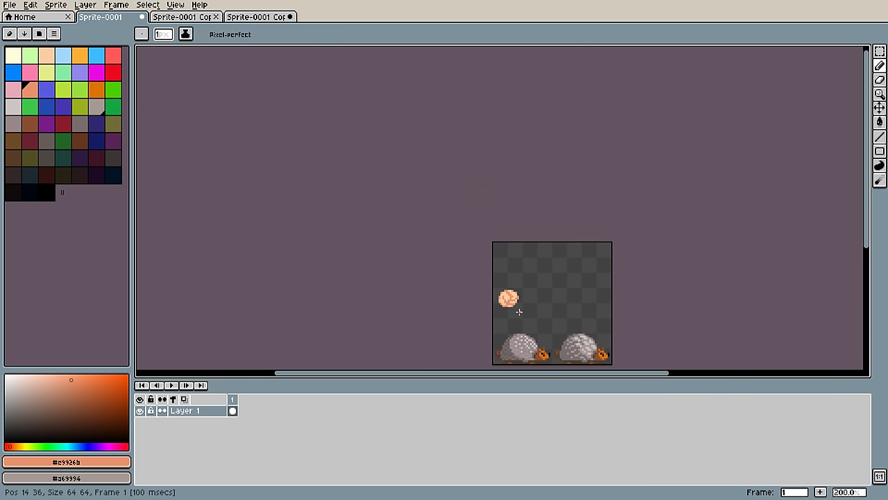
- Paint out the two-pixel mark in the blob's left half with #ffcca3, and compare the blob with the animals from a distance
scroll(519, 311, up, 6)
alt+click(476, 234)
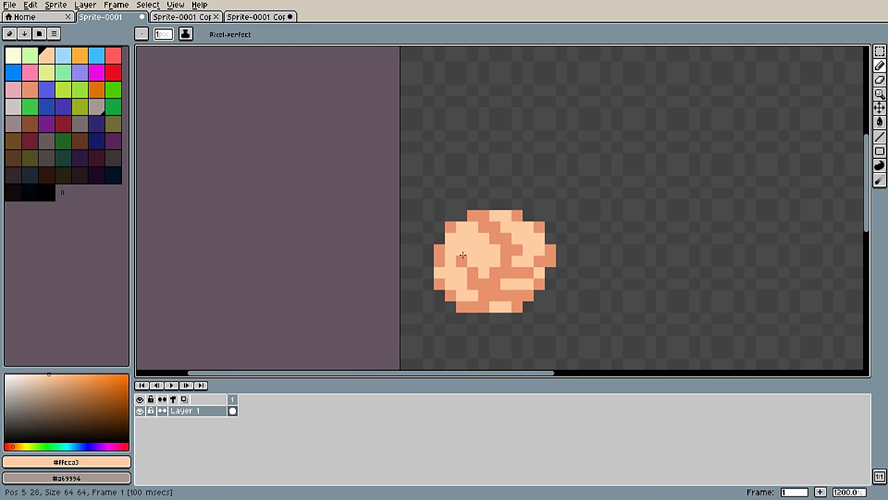
alt+click(462, 256)
scroll(472, 254, down, 6)
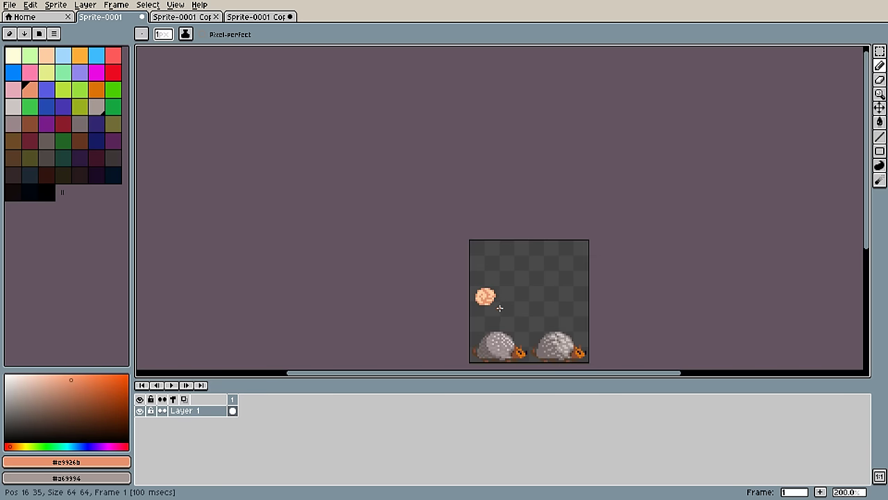
scroll(502, 316, up, 6)
alt+click(448, 261)
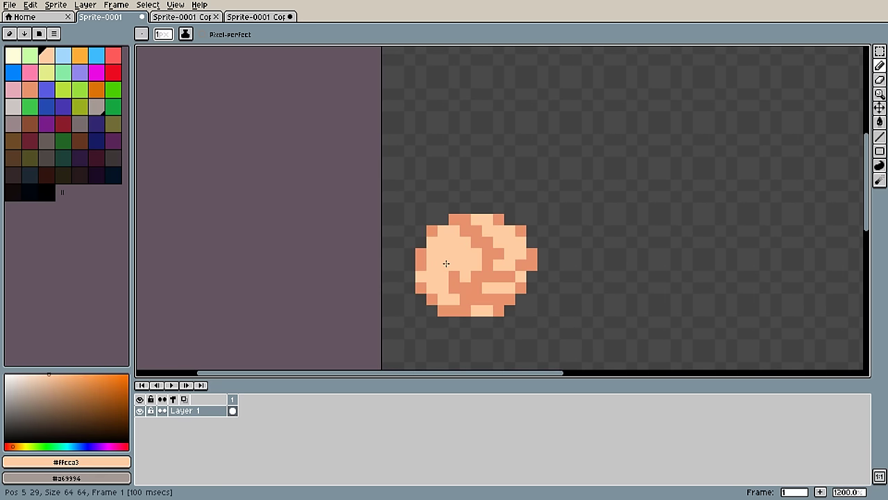
alt+click(461, 274)
scroll(534, 269, down, 5)
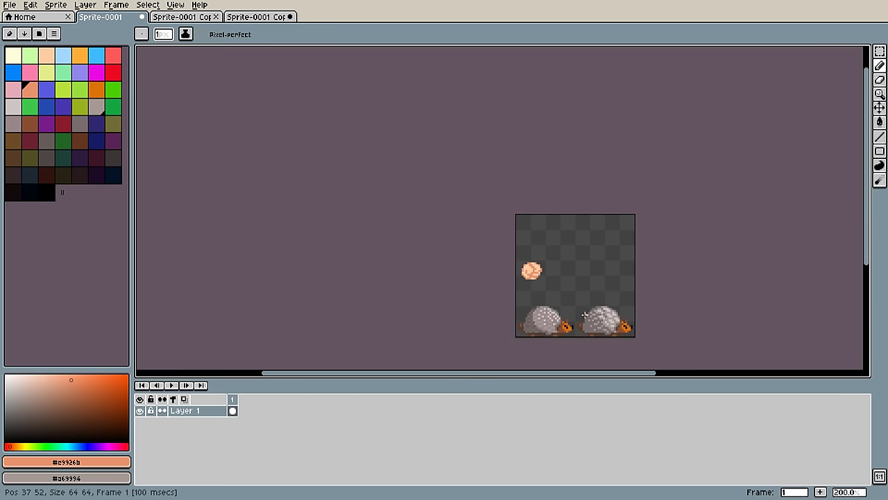
- Select the whole blob above the animals with a rectangular marquee and delete it
key(m)
drag(554, 227, 536, 139)
drag(536, 138, 410, 236)
key(Delete)
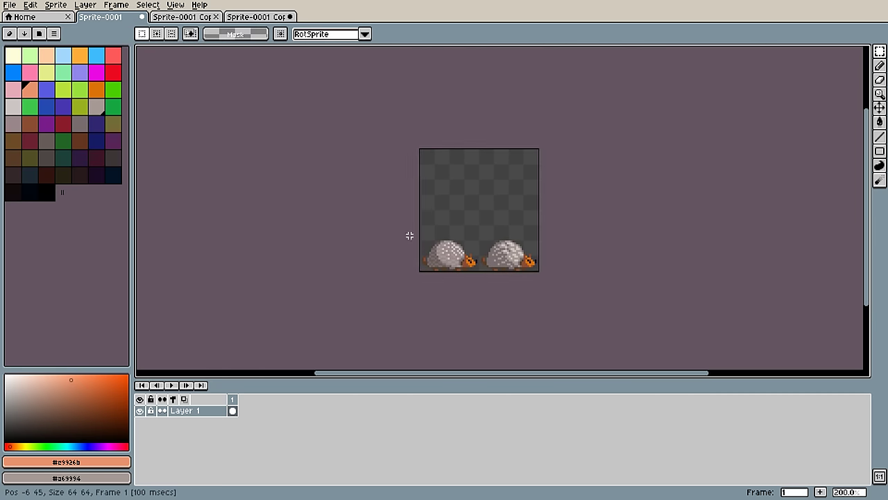
scroll(498, 232, up, 1)
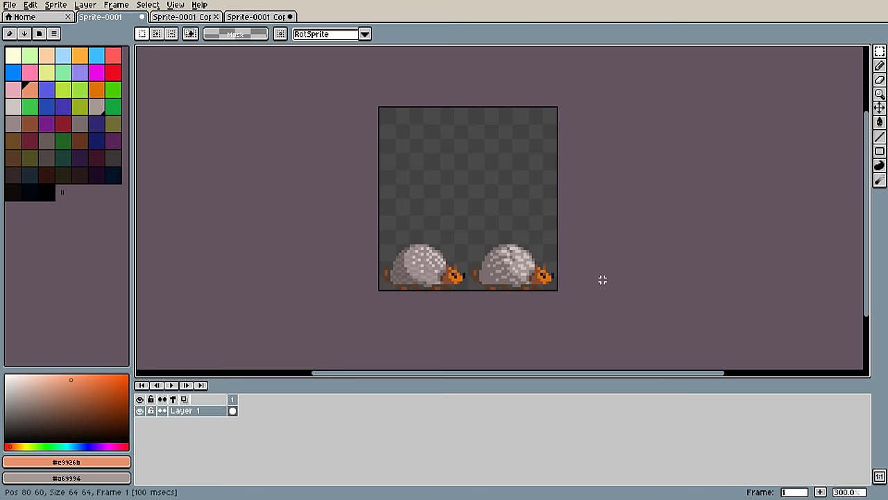
drag(593, 273, 578, 277)
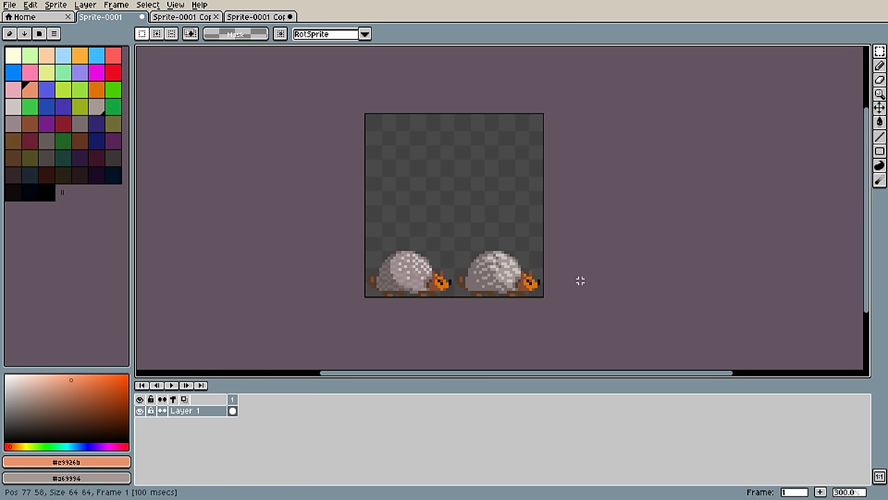